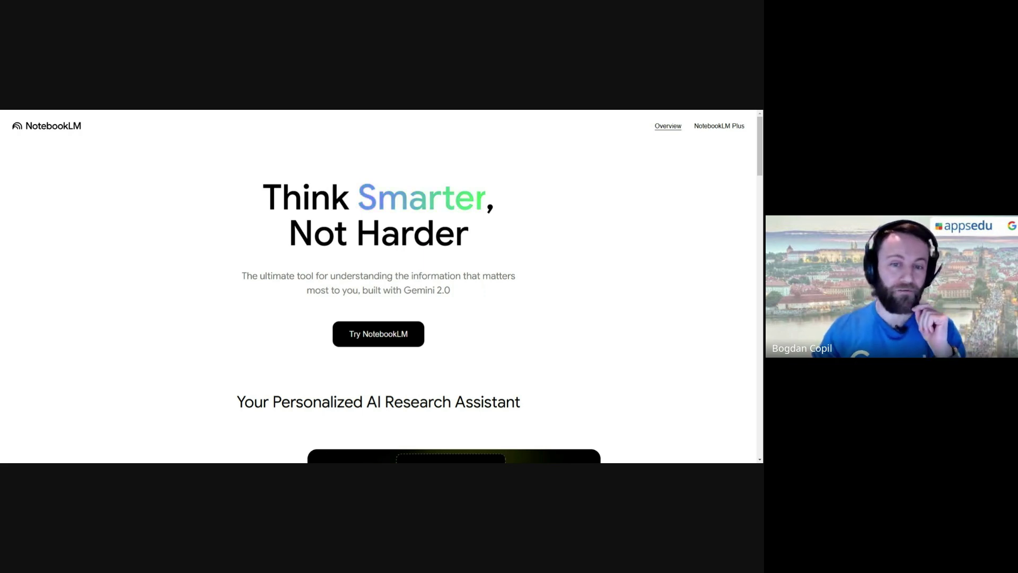
- Examine the NotebookLM overview page's sections on uploading sources, instant insights and source citations
scroll(513, 264, "down", 4)
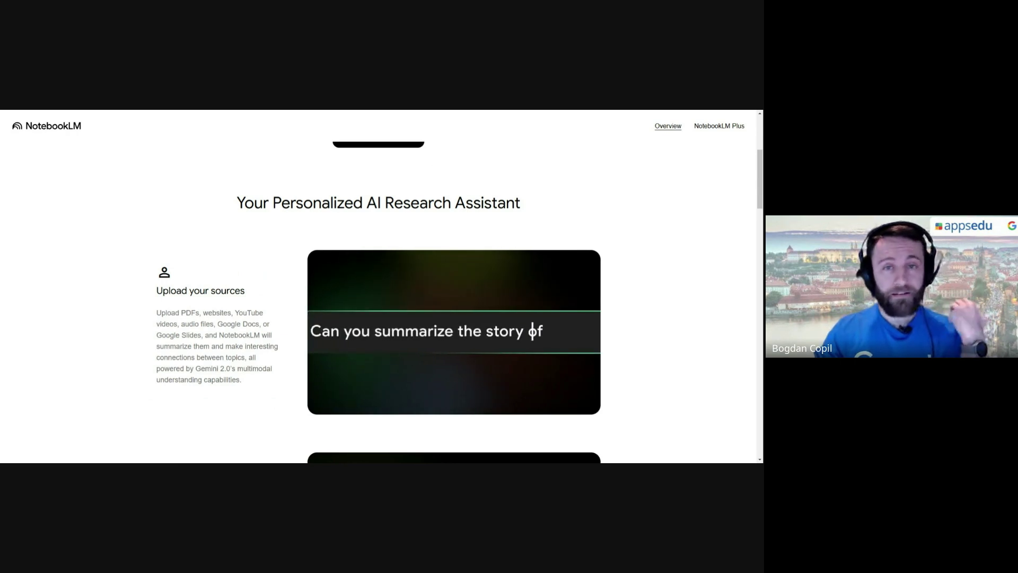
scroll(513, 264, "down", 4)
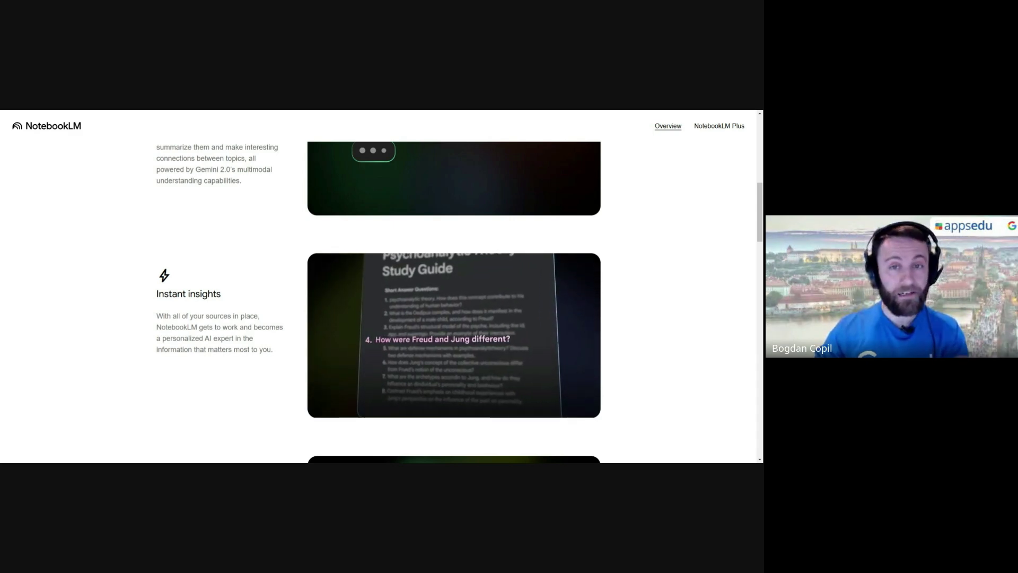
scroll(523, 244, "down", 2)
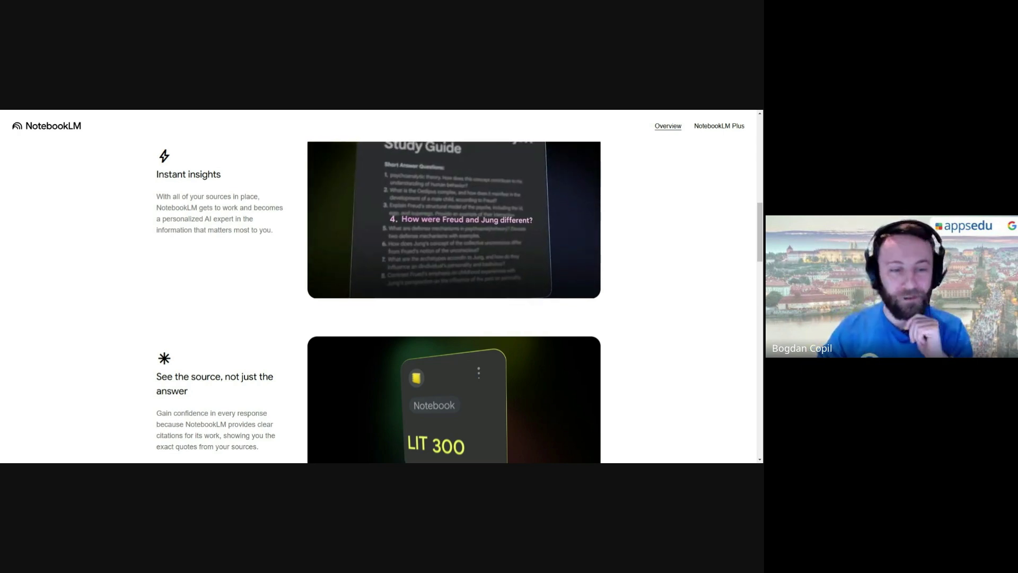
scroll(600, 197, "down", 3)
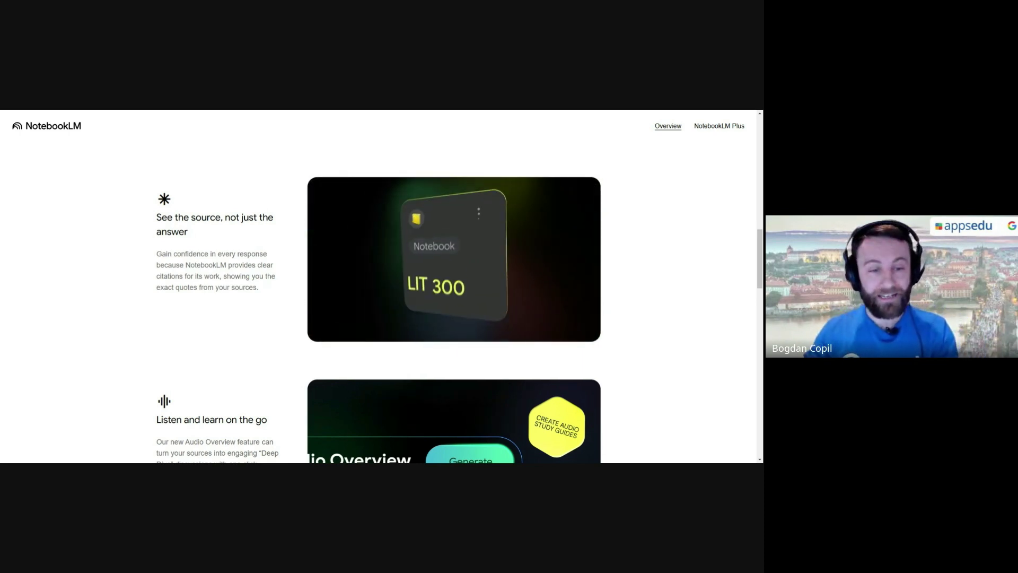
scroll(610, 309, "up", 5)
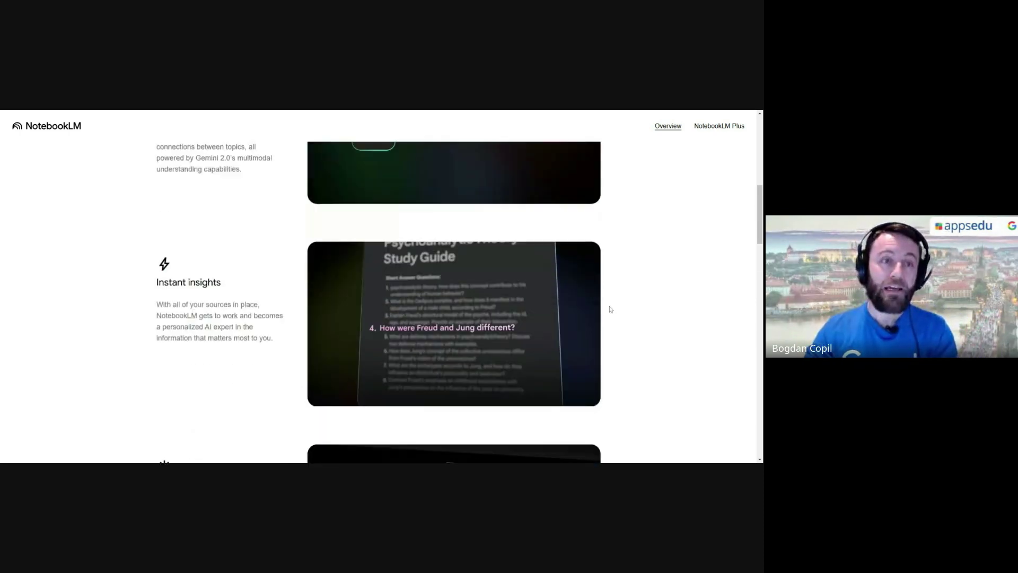
scroll(610, 310, "up", 10)
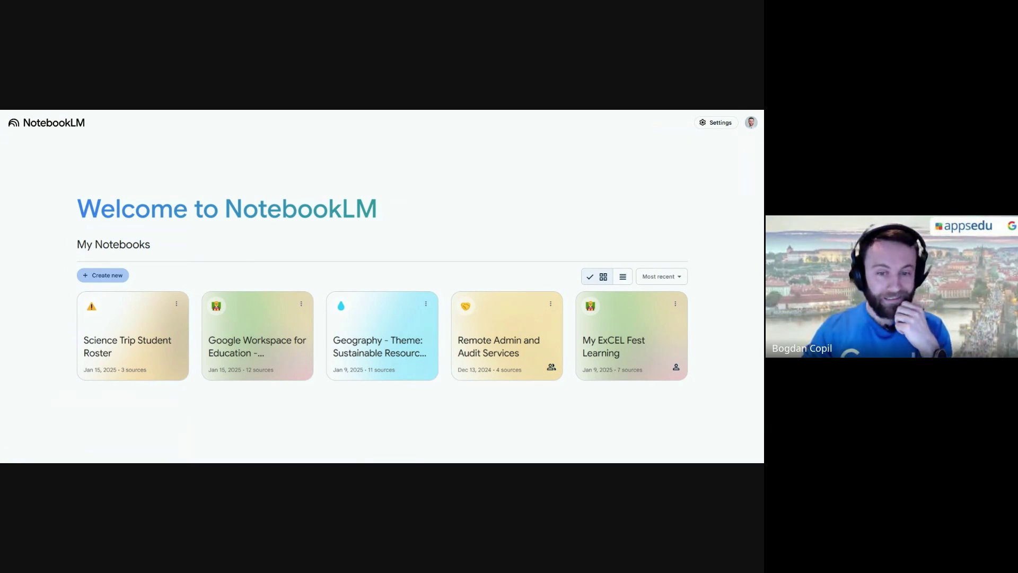
- Open the notebook "Geography - Theme: Sustainable Resource Use and Management" and view the available options for adding sources
left_click(384, 344)
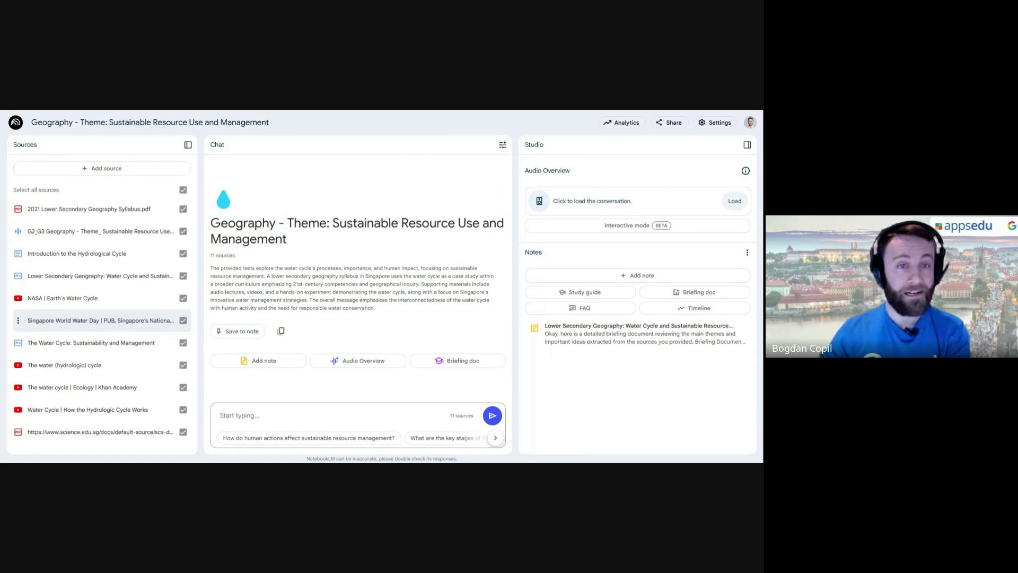
left_click(107, 171)
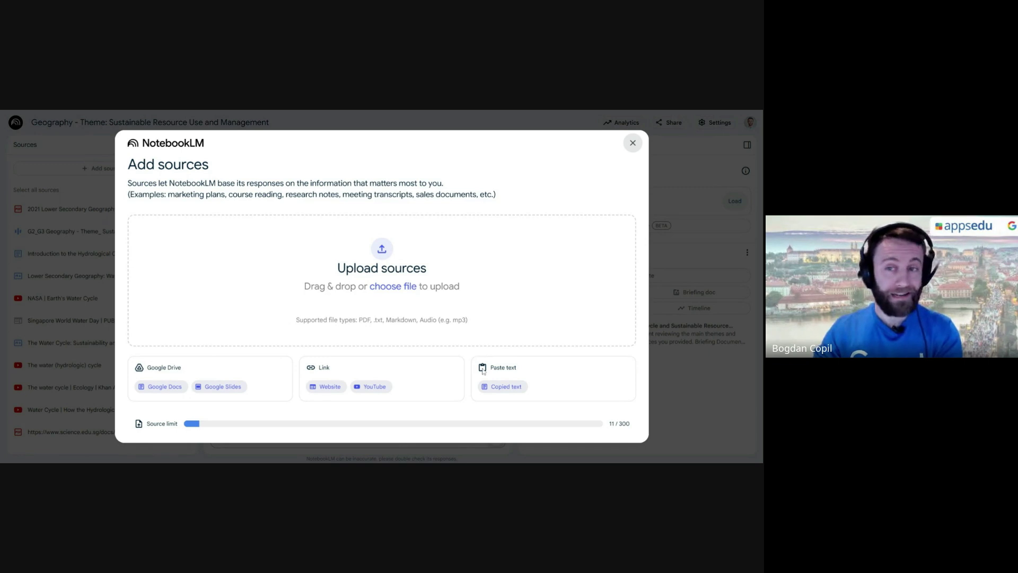
left_click(633, 142)
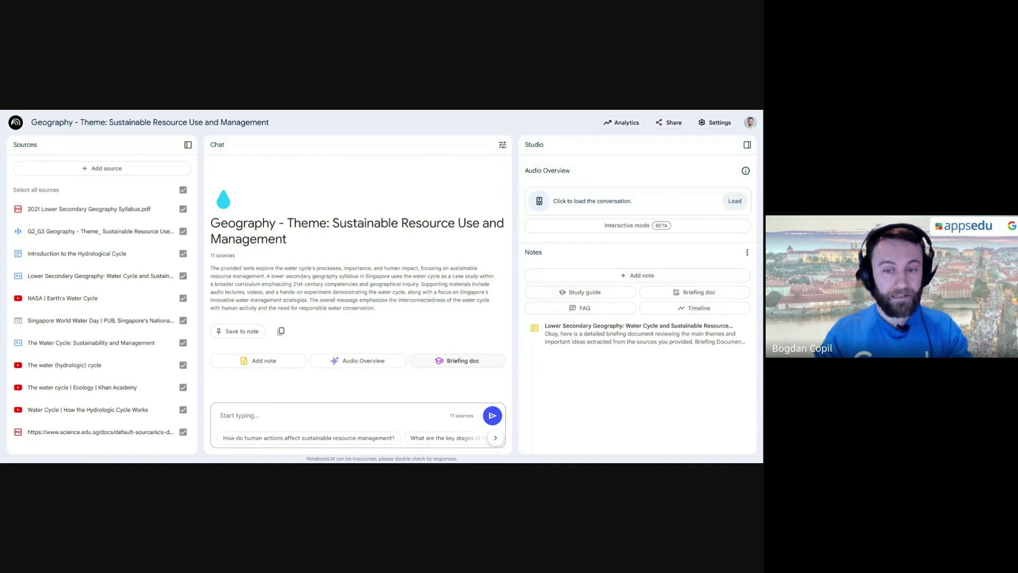
- Generate a briefing doc from the sources and read through the existing note on the water cycle and sustainable resources
left_click(450, 363)
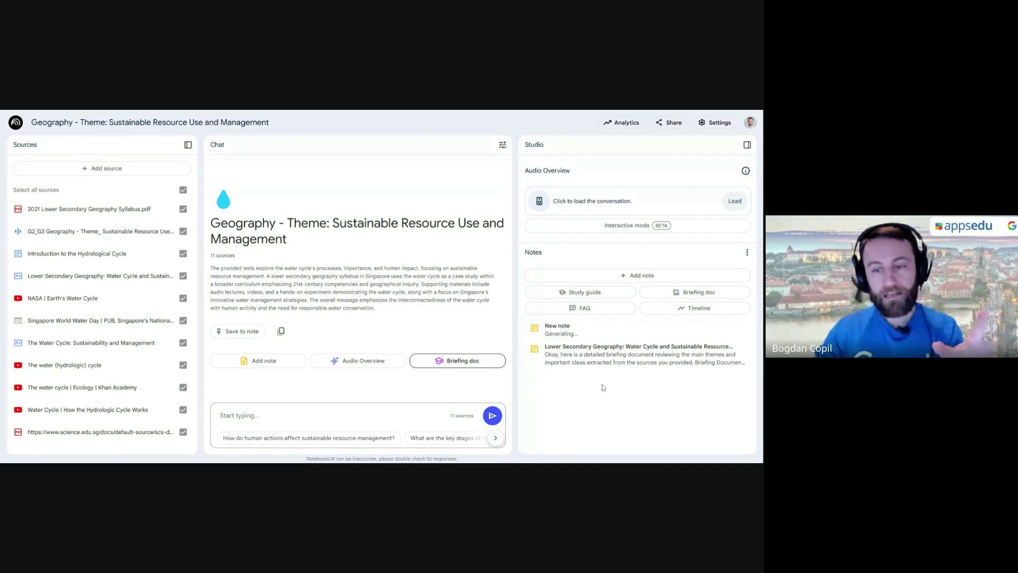
left_click(605, 360)
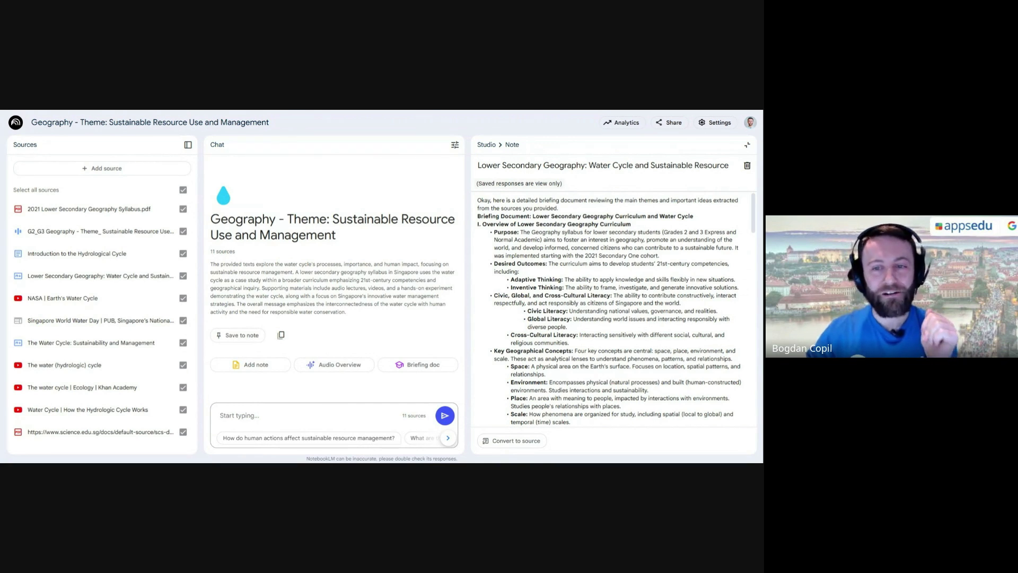
scroll(615, 307, "down", 3)
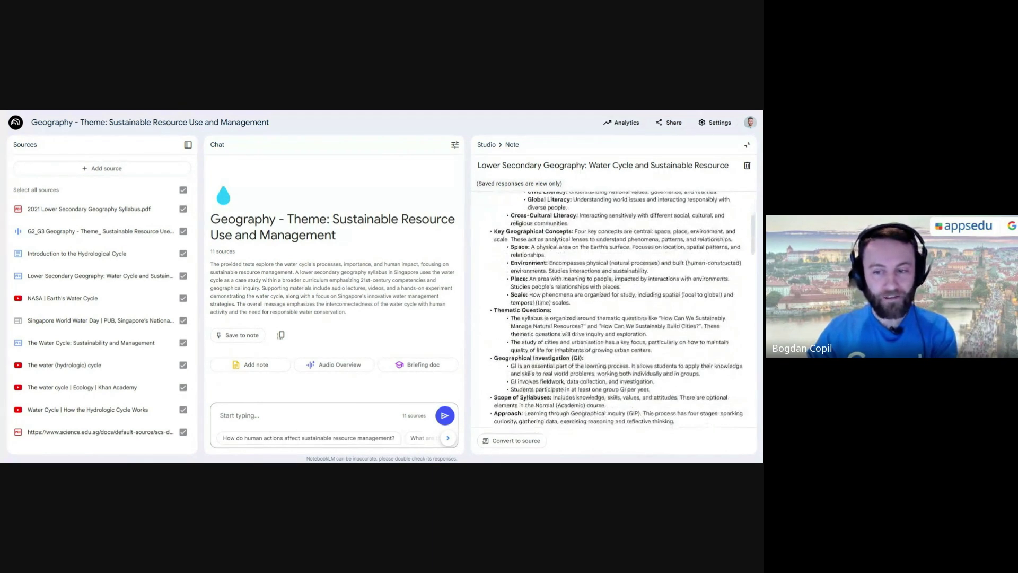
scroll(616, 309, "down", 5)
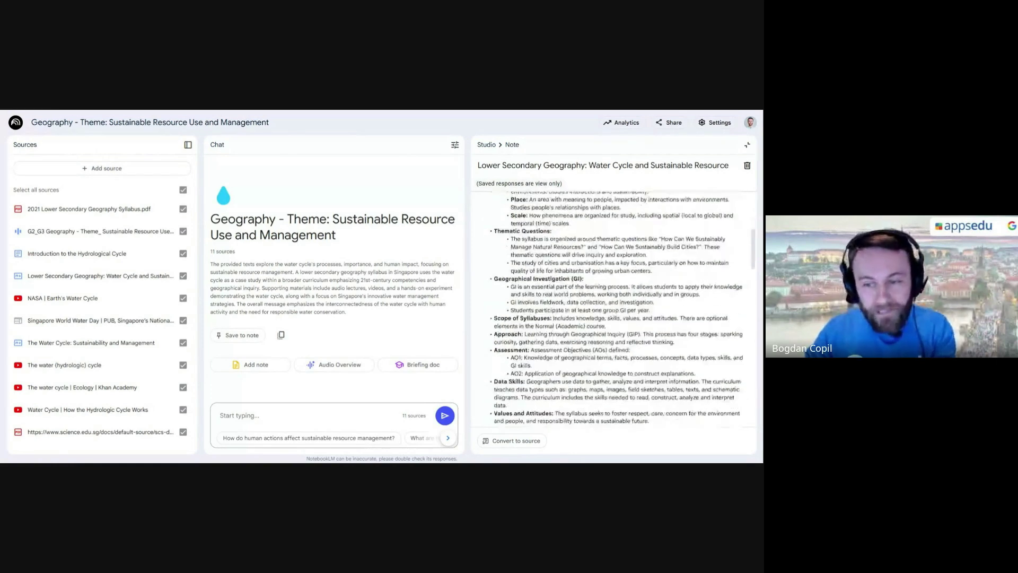
scroll(614, 308, "down", 3)
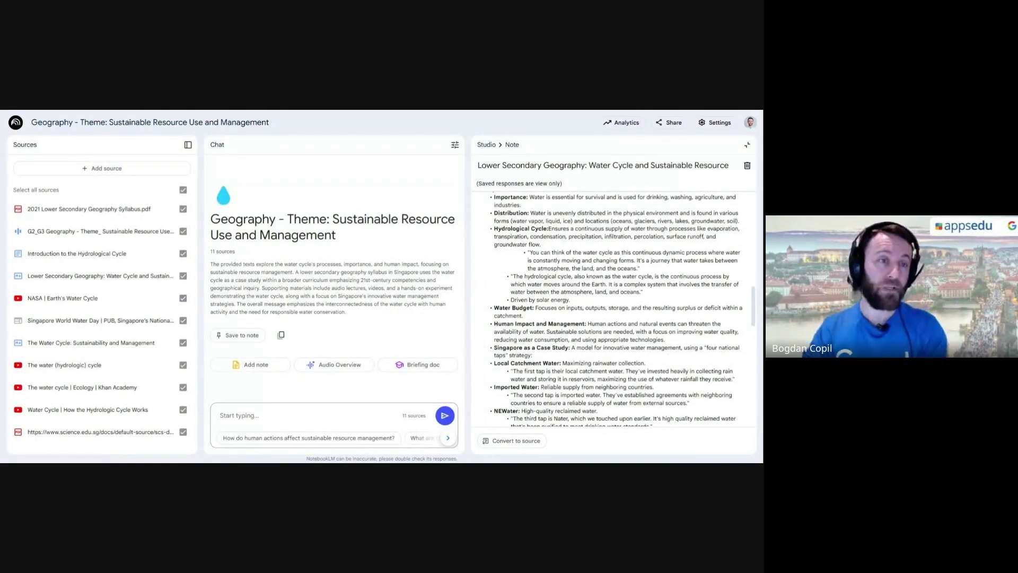
scroll(615, 309, "up", 10)
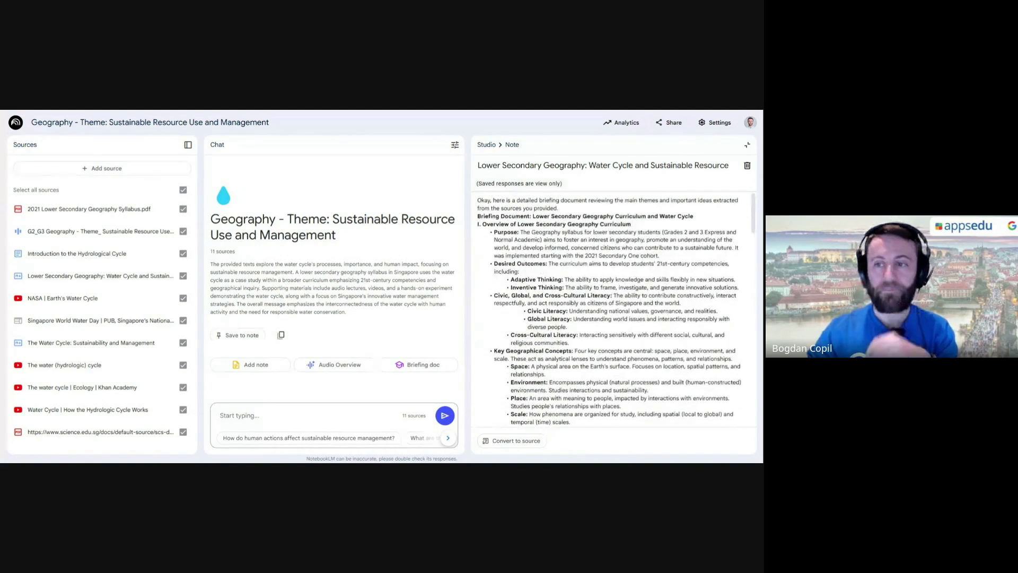
left_click(746, 144)
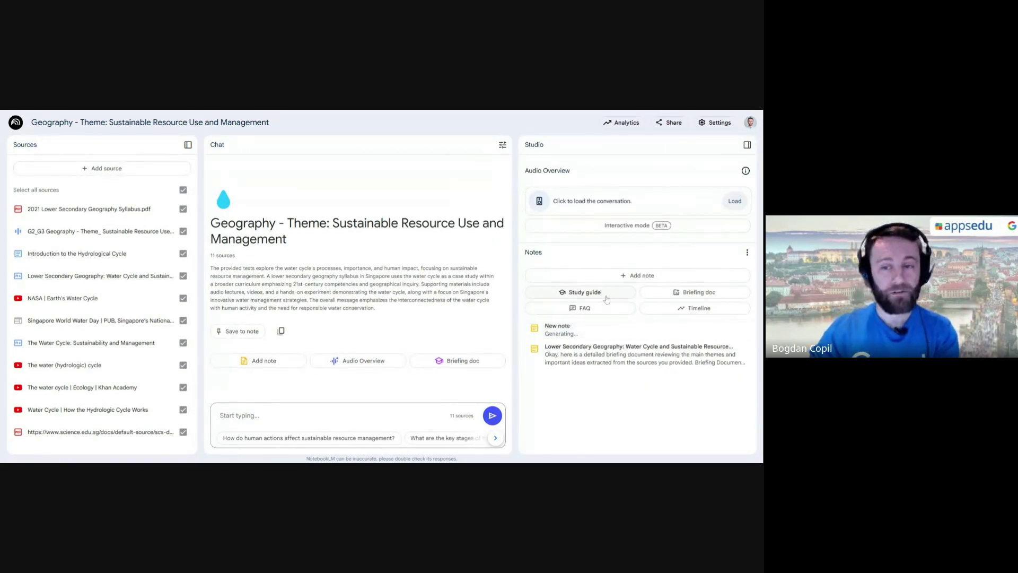
- Generate a study guide note from the notebook's sources
left_click(587, 297)
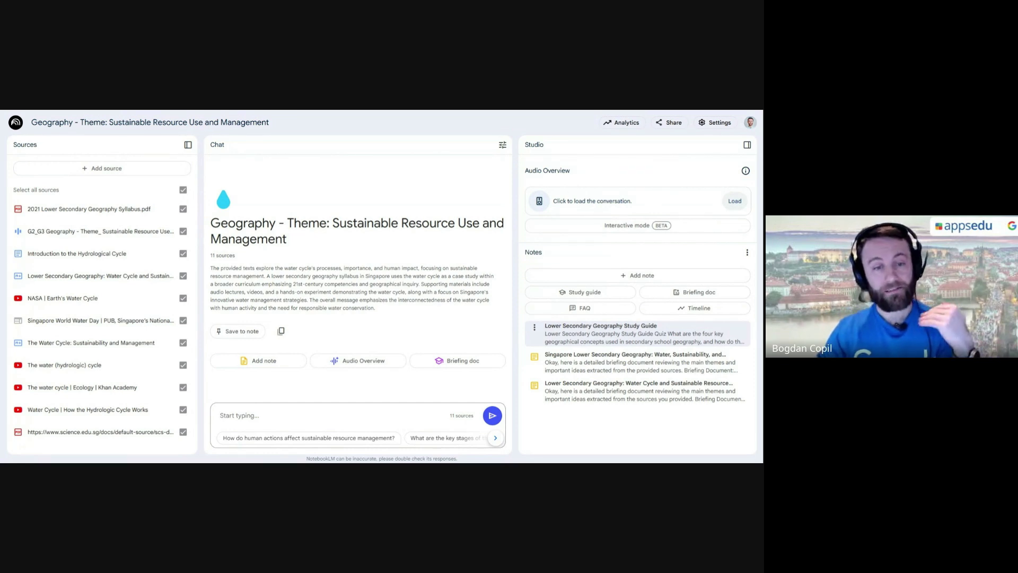
- Ask the notebook chat "i'm interested in materials for my hydrological cycle lesson"
type("i'm in")
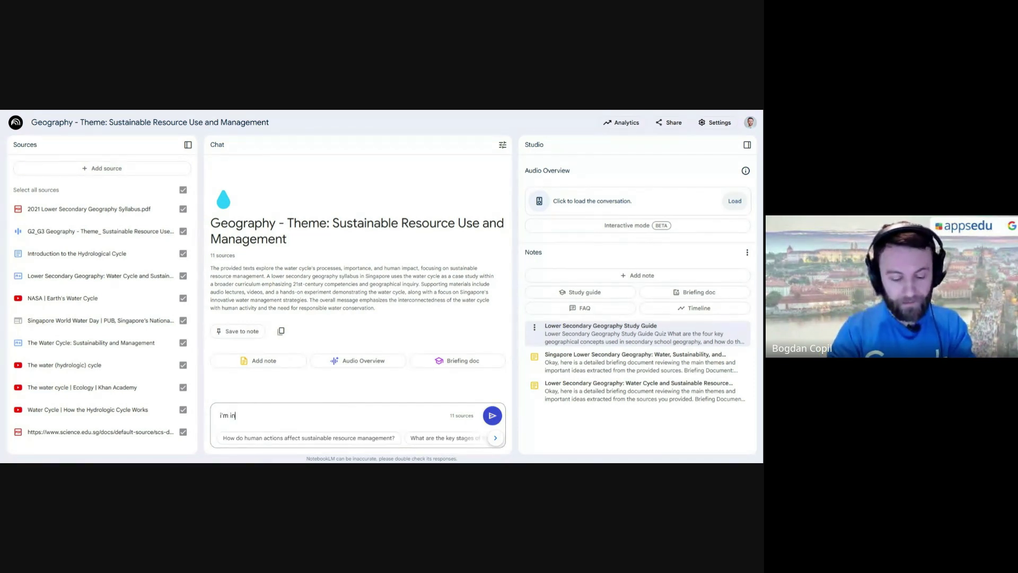
type("terested in mat")
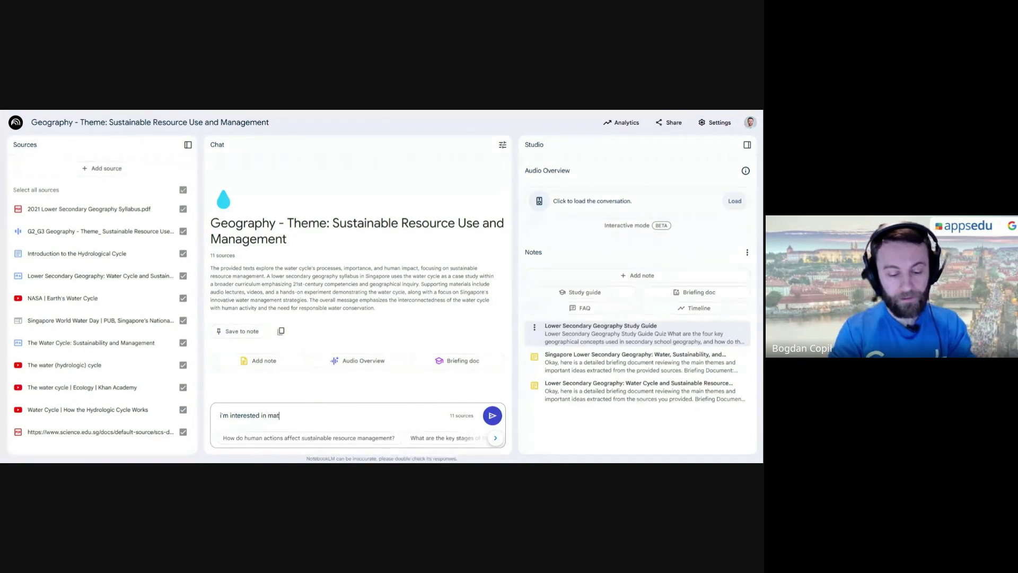
type("rerial")
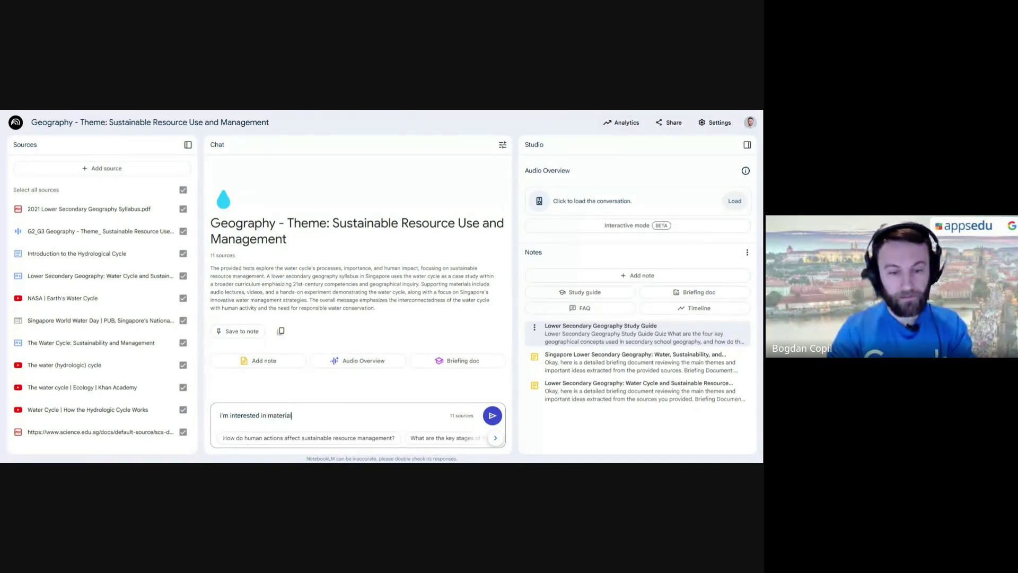
type("s for my")
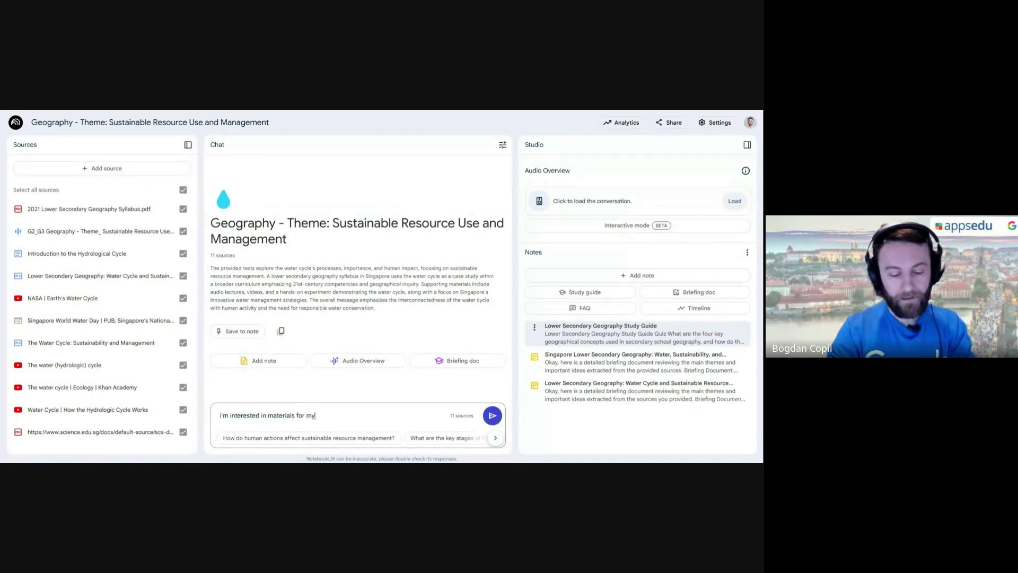
type(" hydrolog")
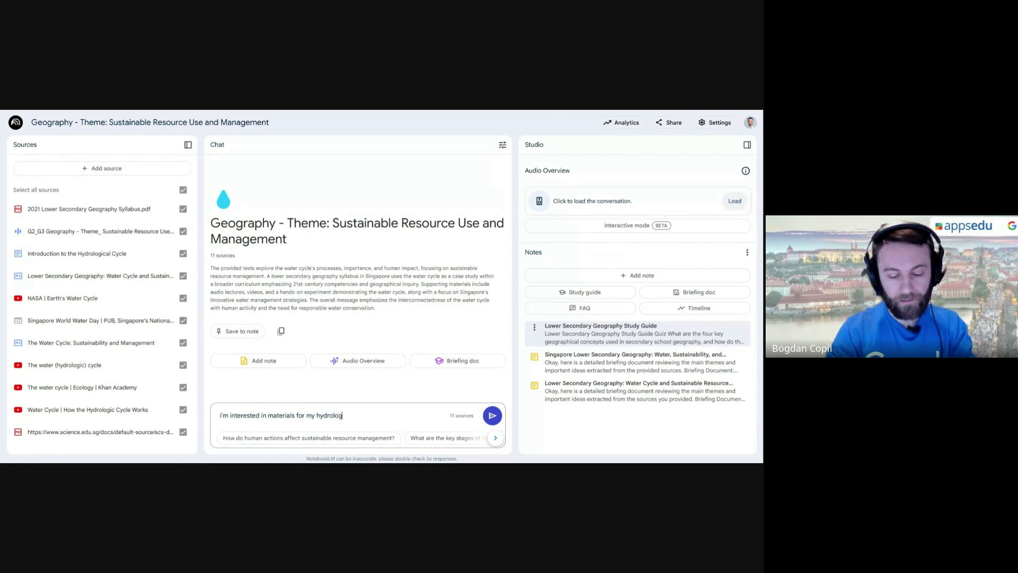
type("ical cycle lesson")
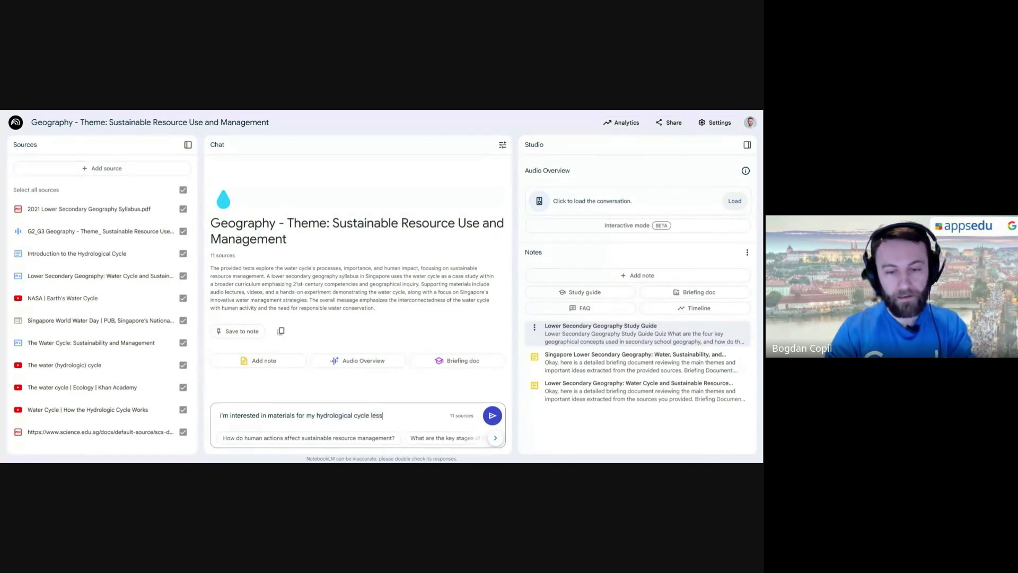
key("Return")
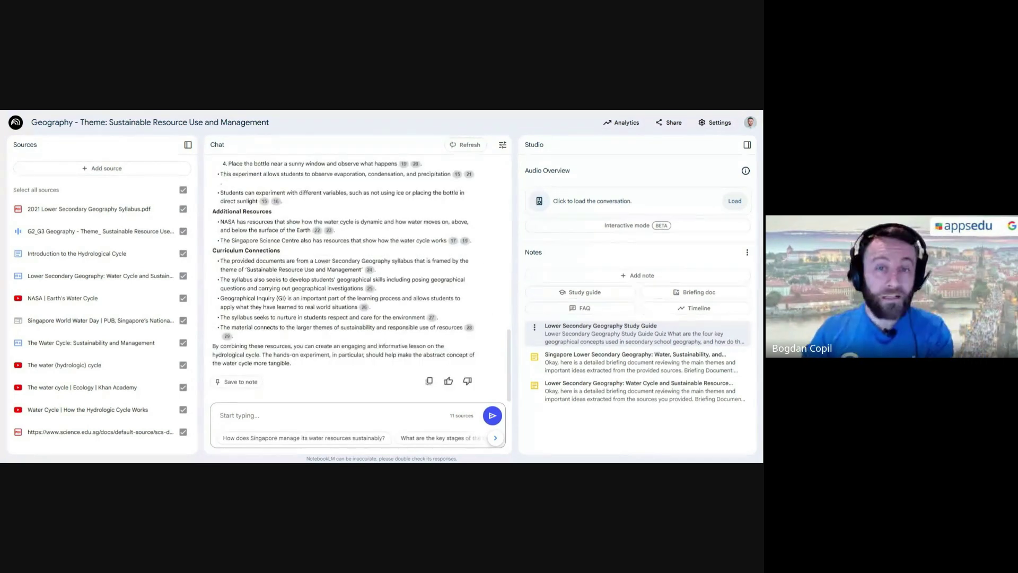
- Review the chat answer on hydrological cycle materials, checking its citations against the cited passages, including "Introduction to the Hydrological Cycle"
scroll(357, 281, "up", 3)
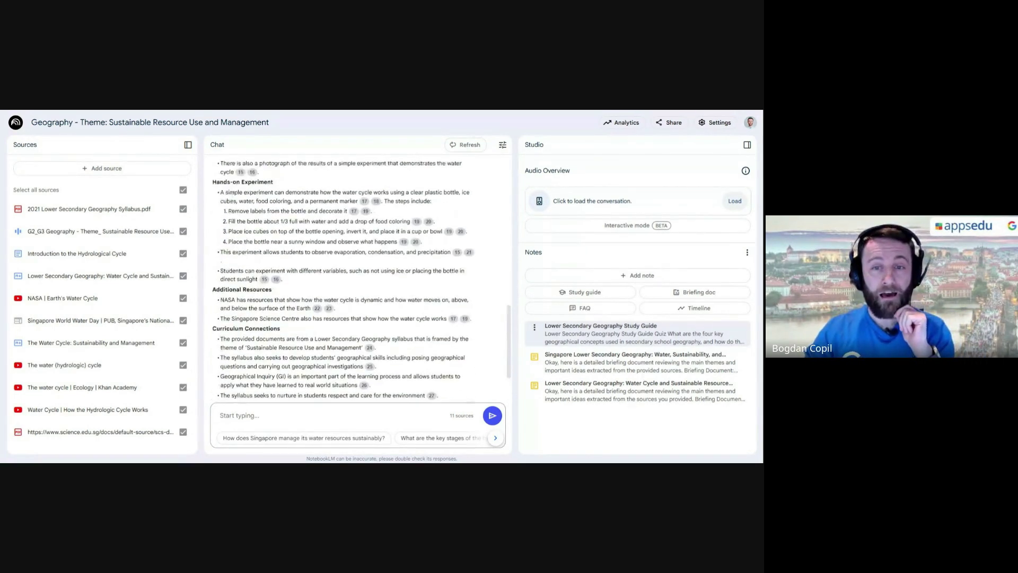
scroll(358, 281, "up", 5)
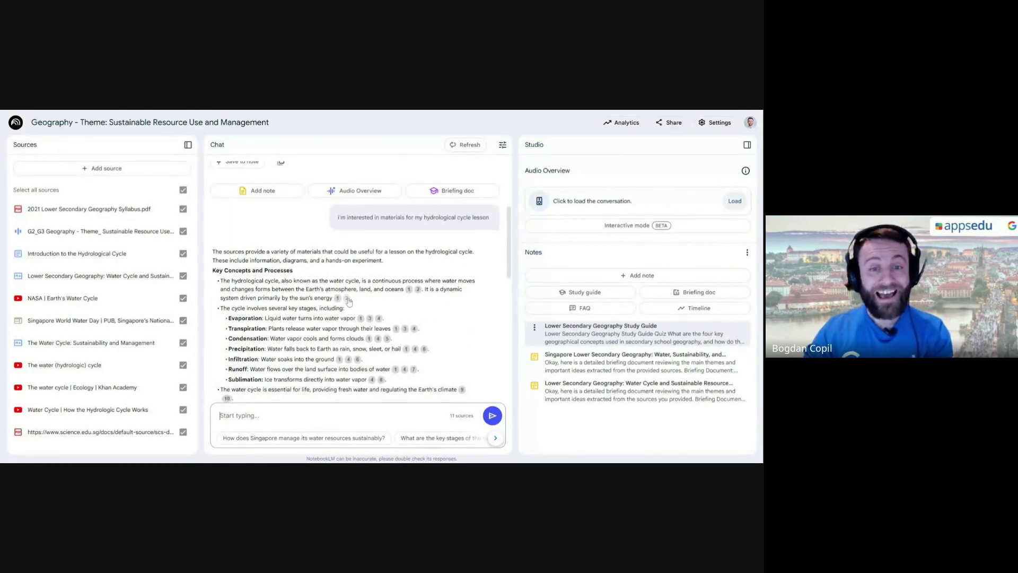
mouse_move(348, 299)
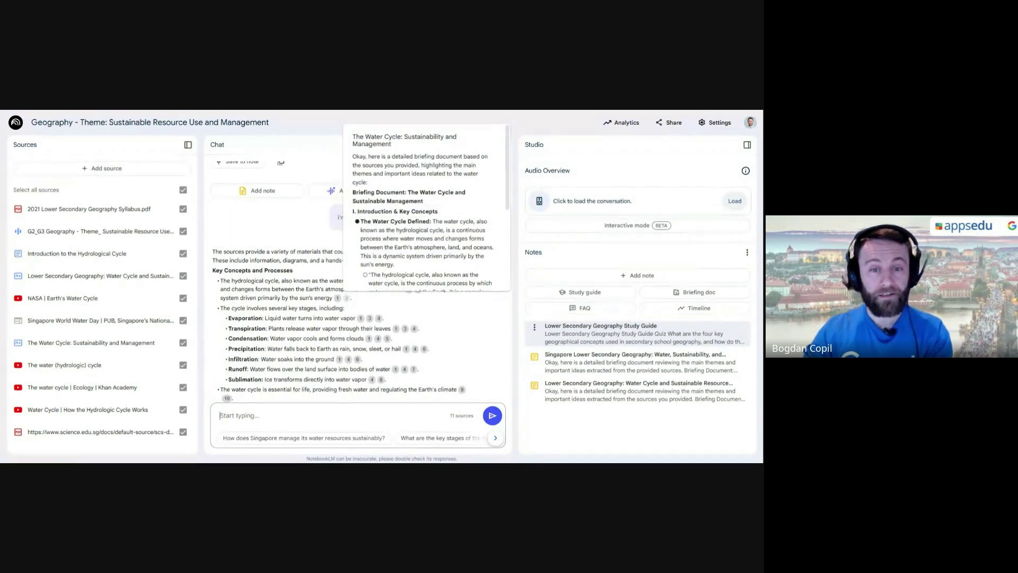
left_click(361, 318)
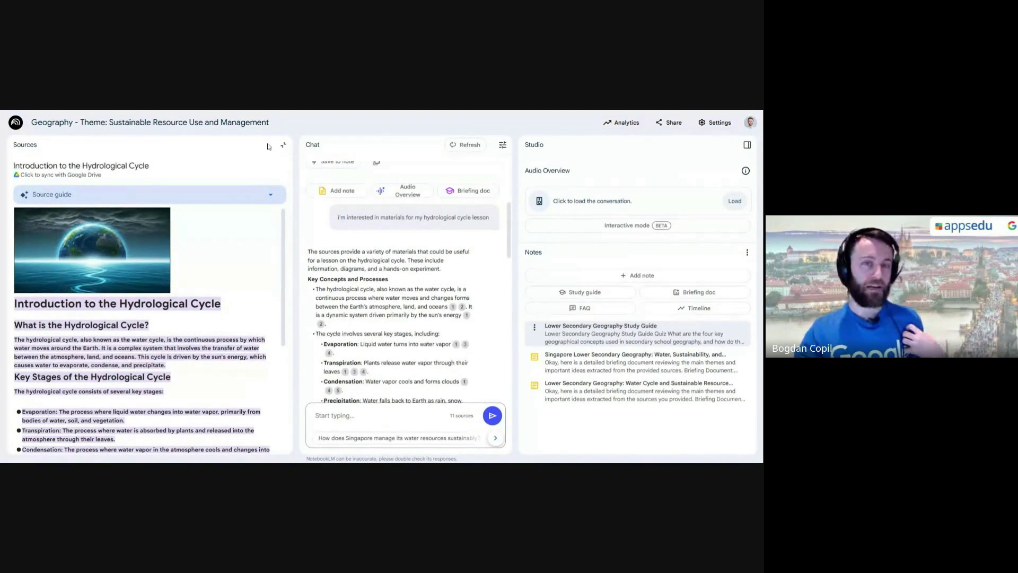
left_click(284, 146)
scroll(355, 280, "down", 4)
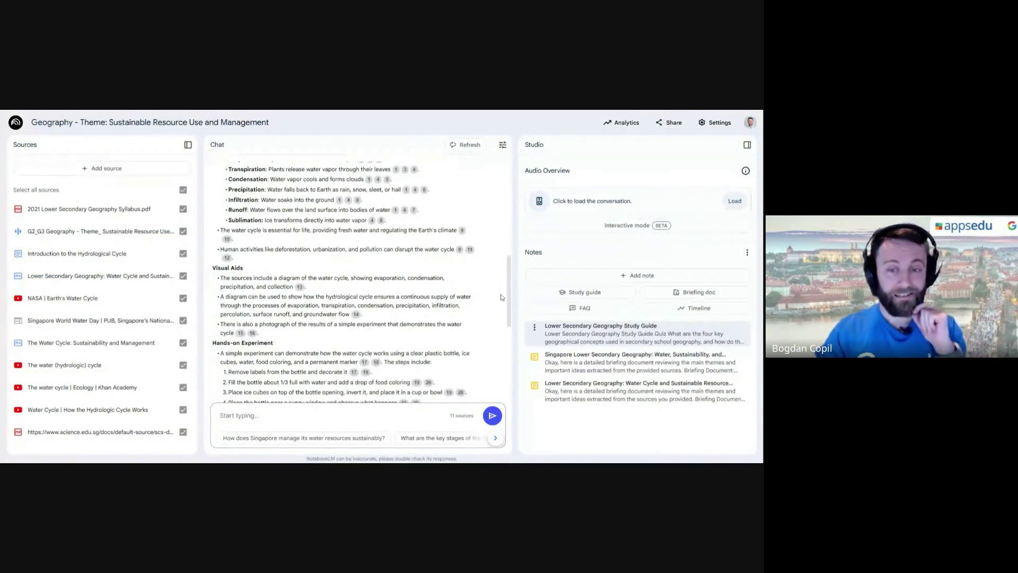
scroll(470, 317, "down", 3)
scroll(470, 317, "down", 3)
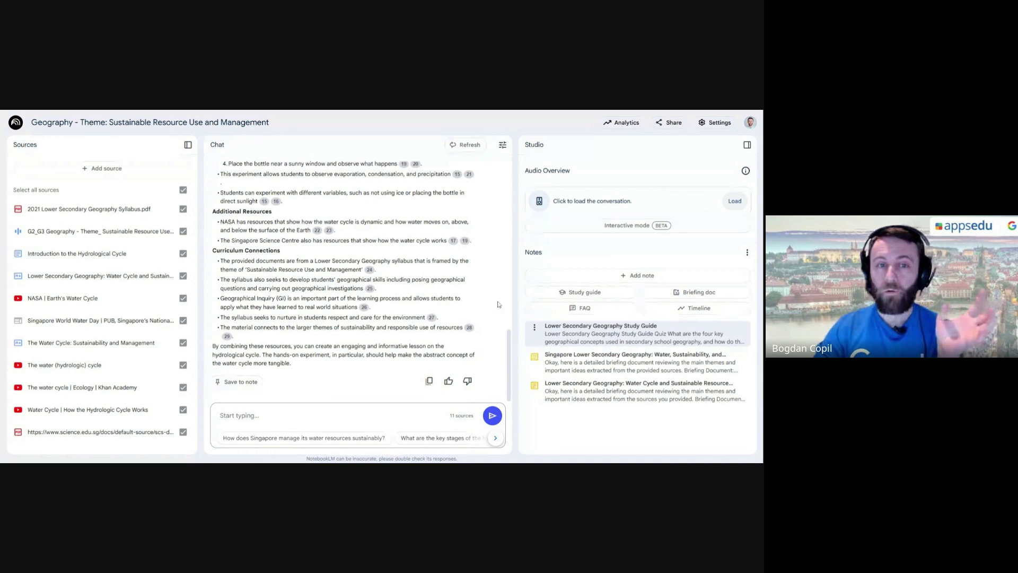
scroll(357, 281, "up", 15)
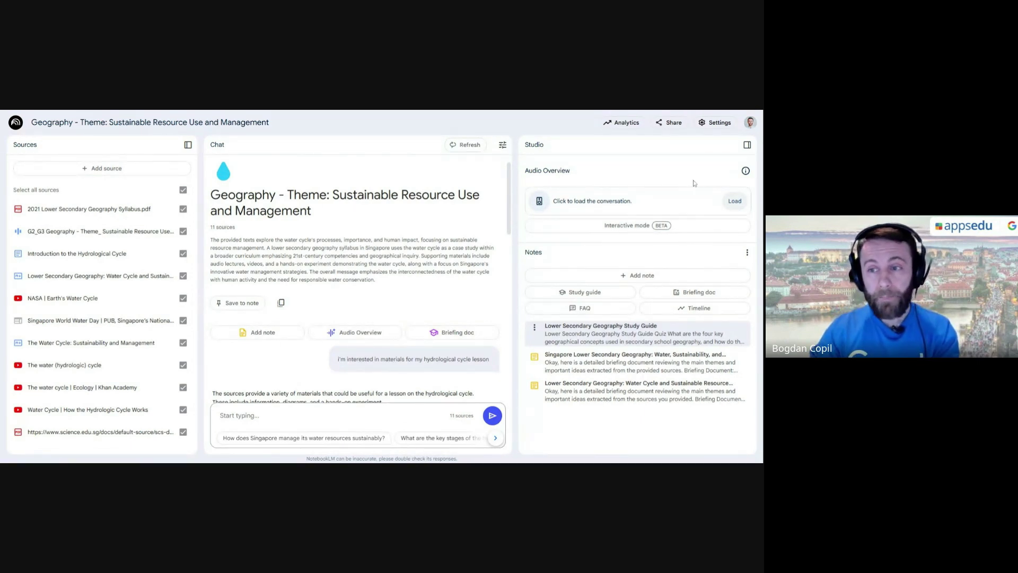
- Load the notebook's Audio Overview conversation, play its first few seconds and pause it
left_click(738, 203)
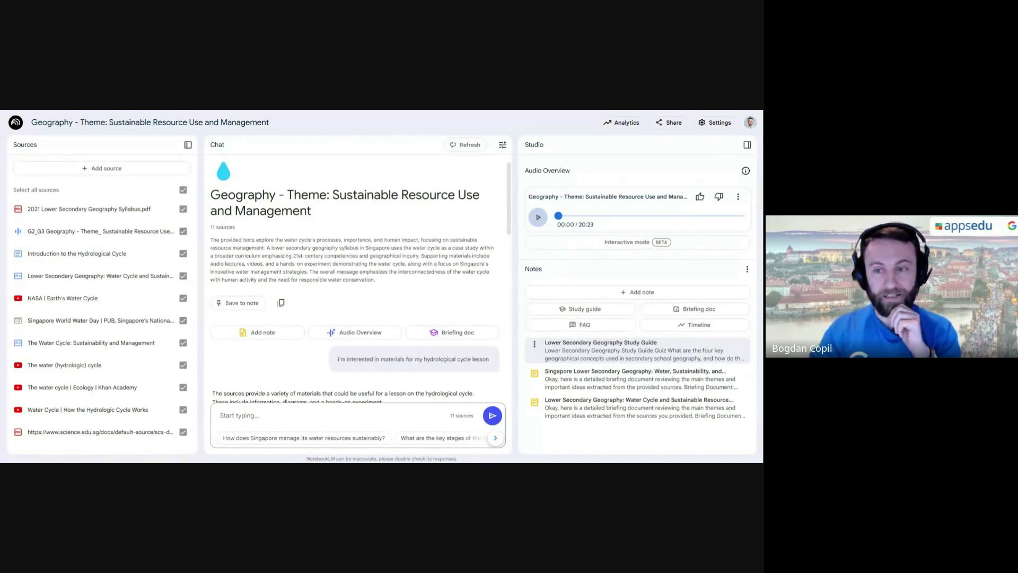
left_click(539, 219)
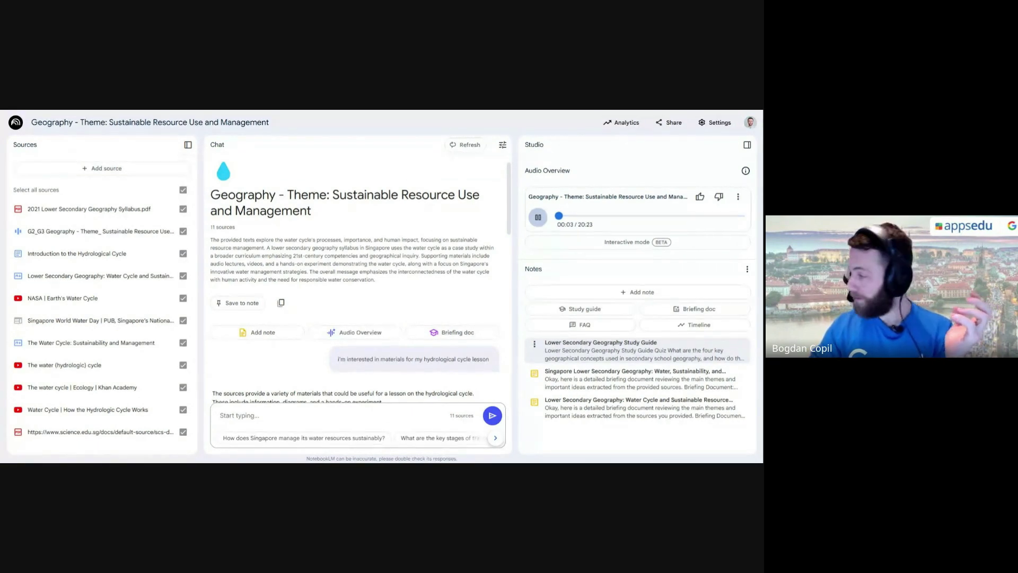
left_click(538, 218)
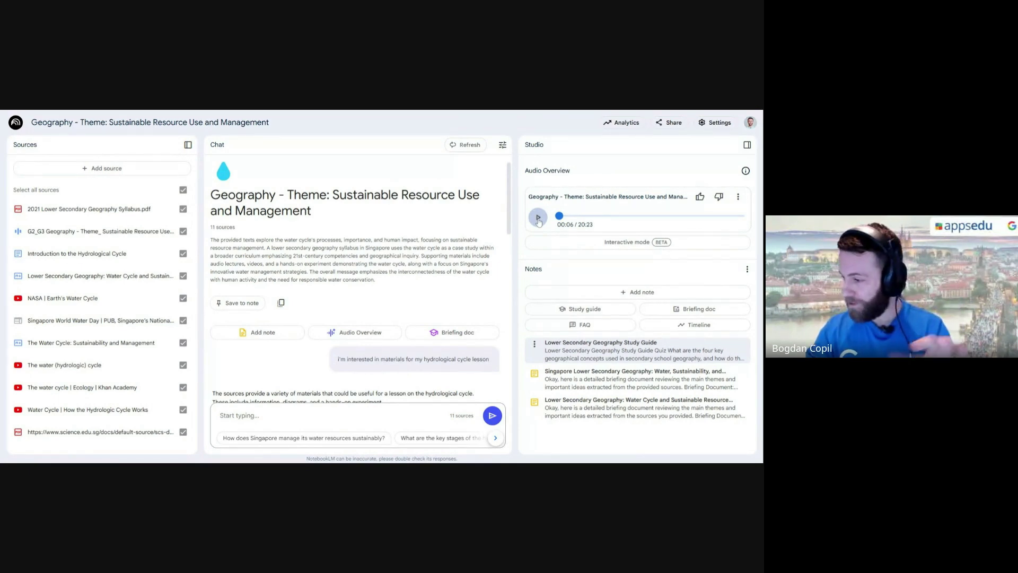
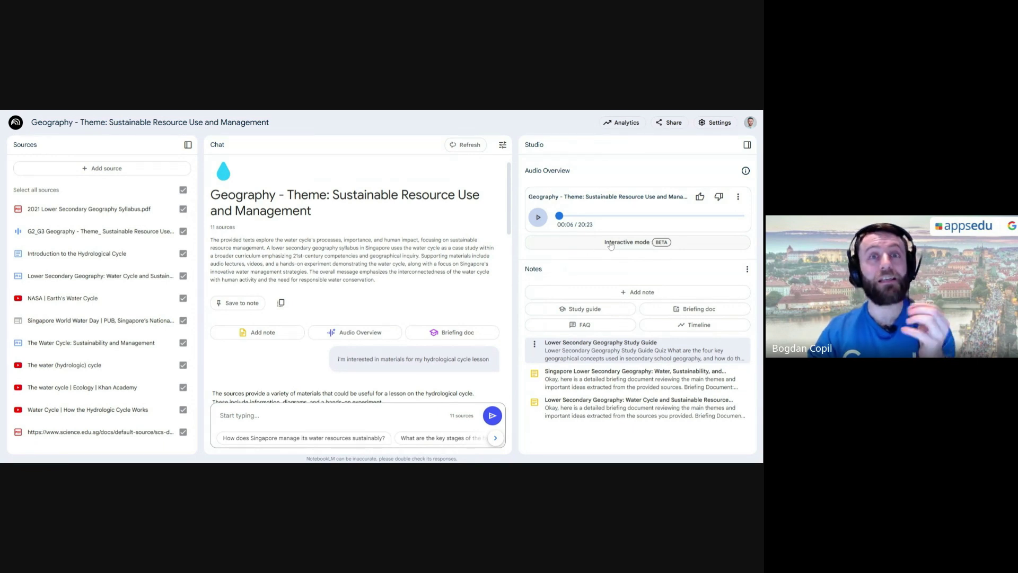
- Open the geography notebook's Audio Overview in interactive mode and start playing it
left_click(539, 217)
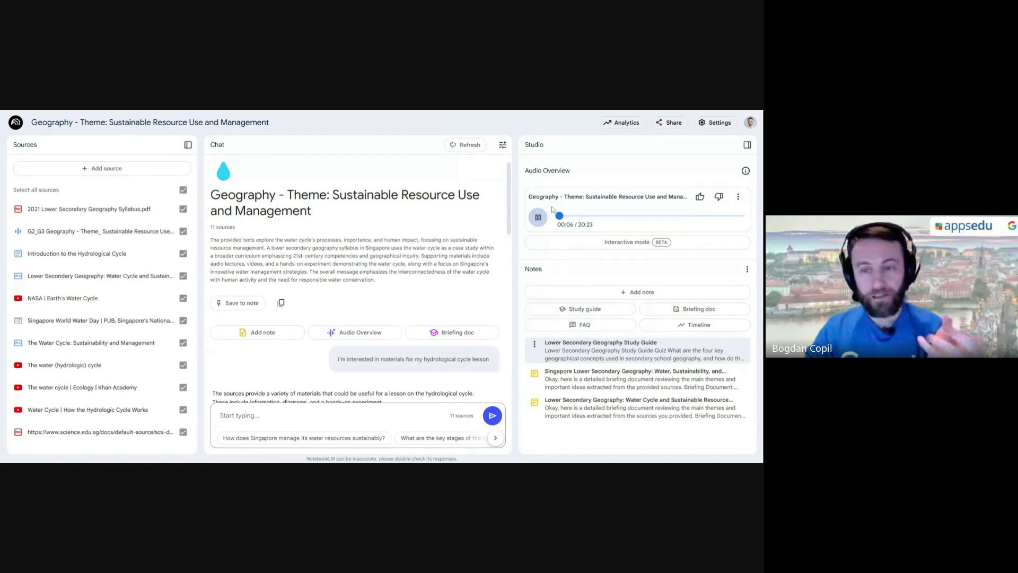
left_click(642, 243)
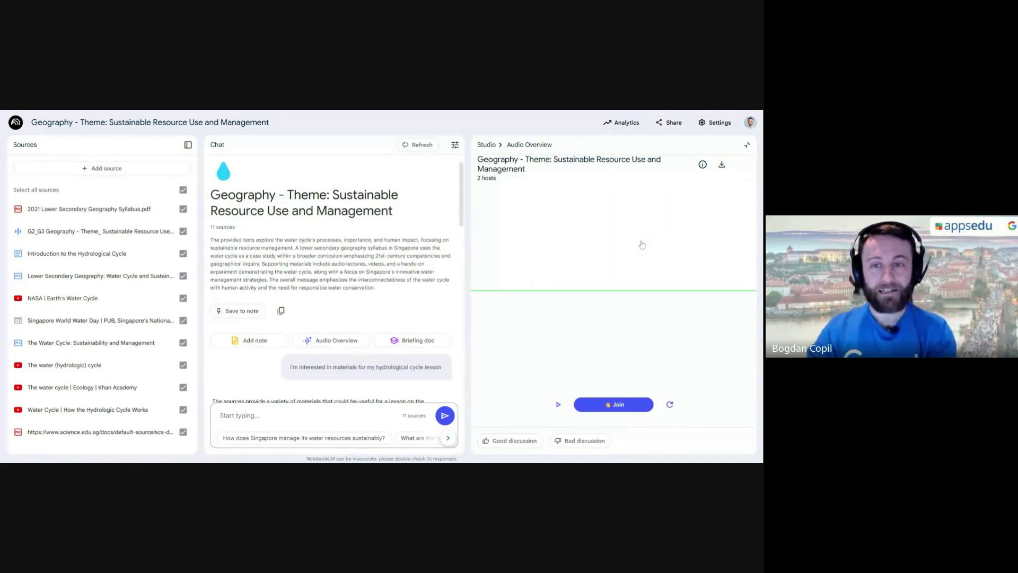
left_click(559, 406)
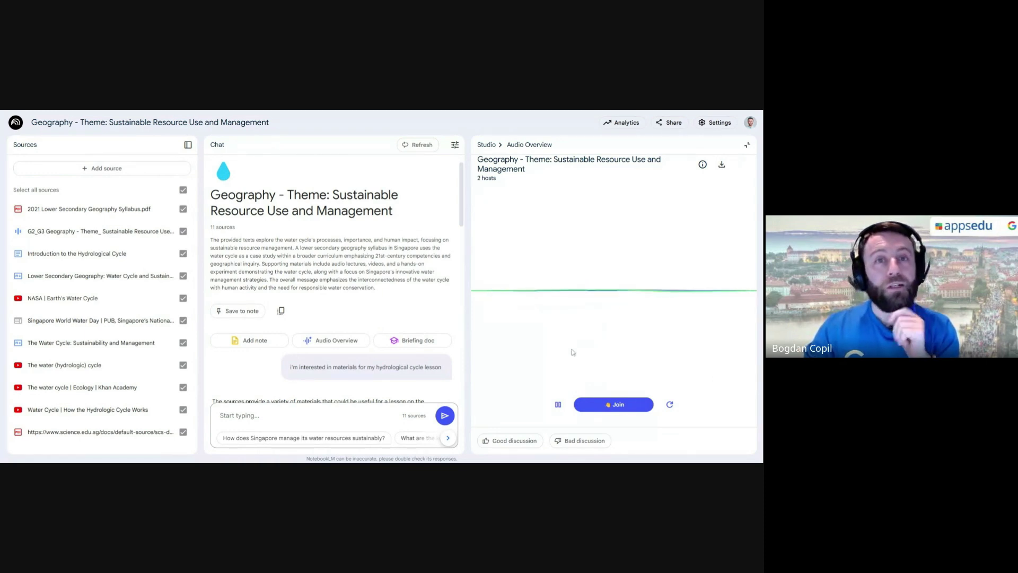
- Join the hosts' conversation in the Audio Overview, pause the playback and leave interactive mode
left_click(617, 405)
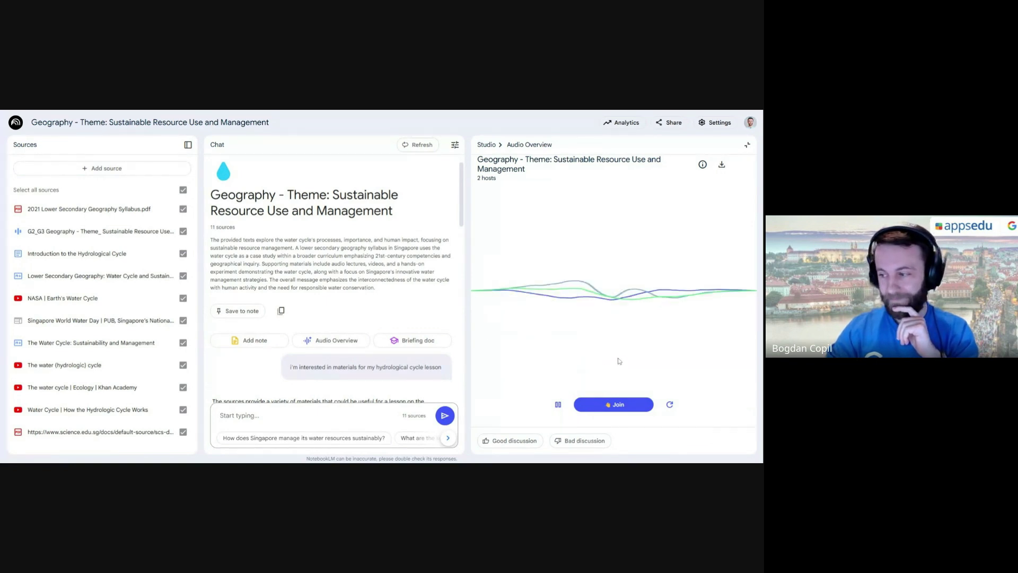
left_click(618, 408)
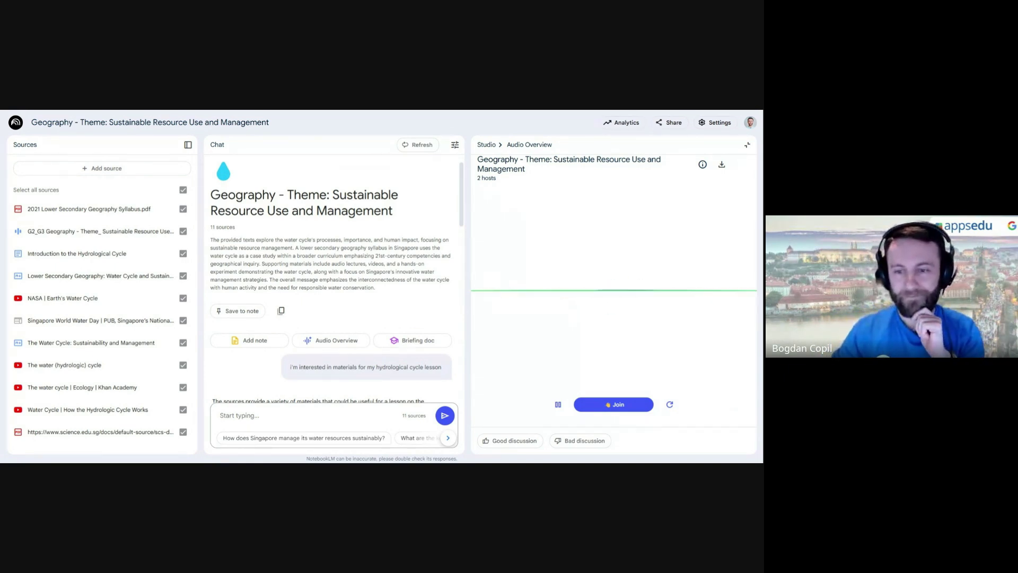
left_click(559, 406)
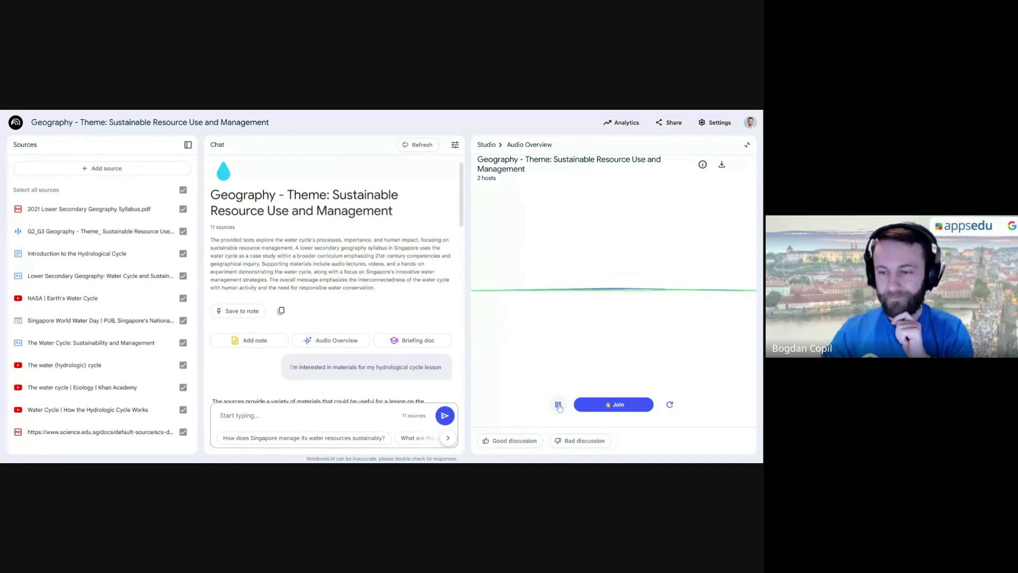
left_click(559, 405)
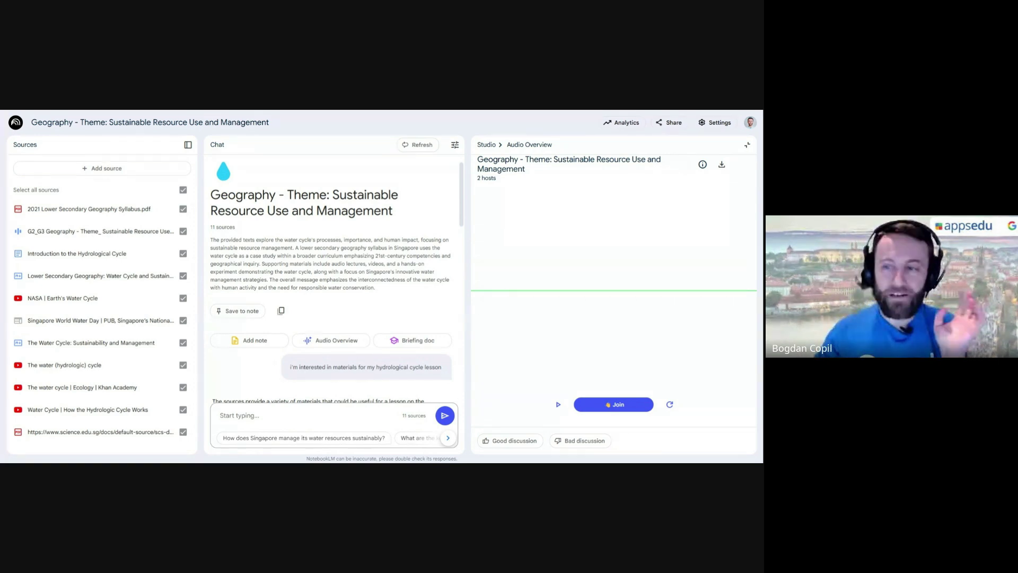
left_click(745, 149)
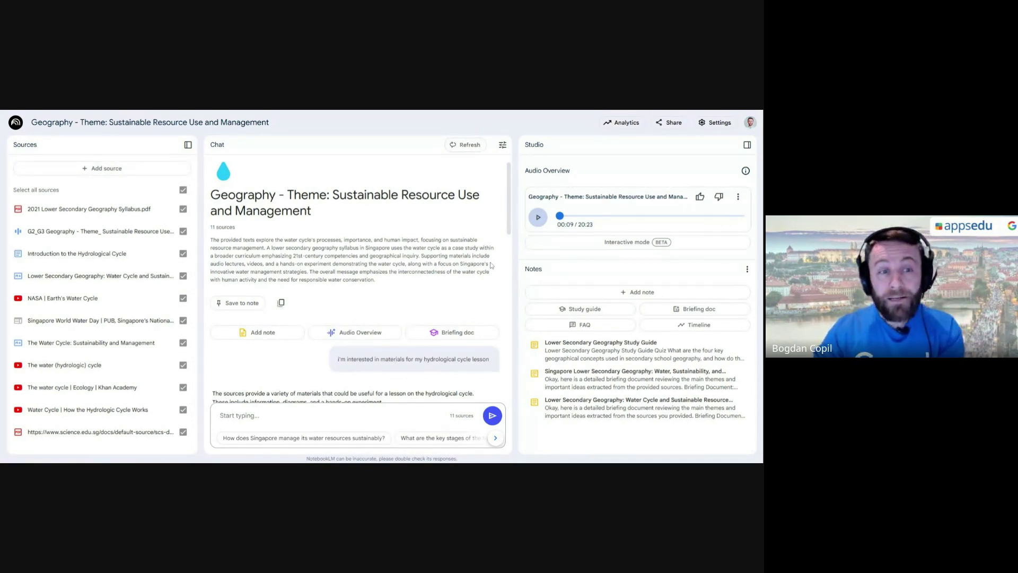
- Add a colleague in the geography notebook's sharing settings and give them the Editor role
left_click(671, 125)
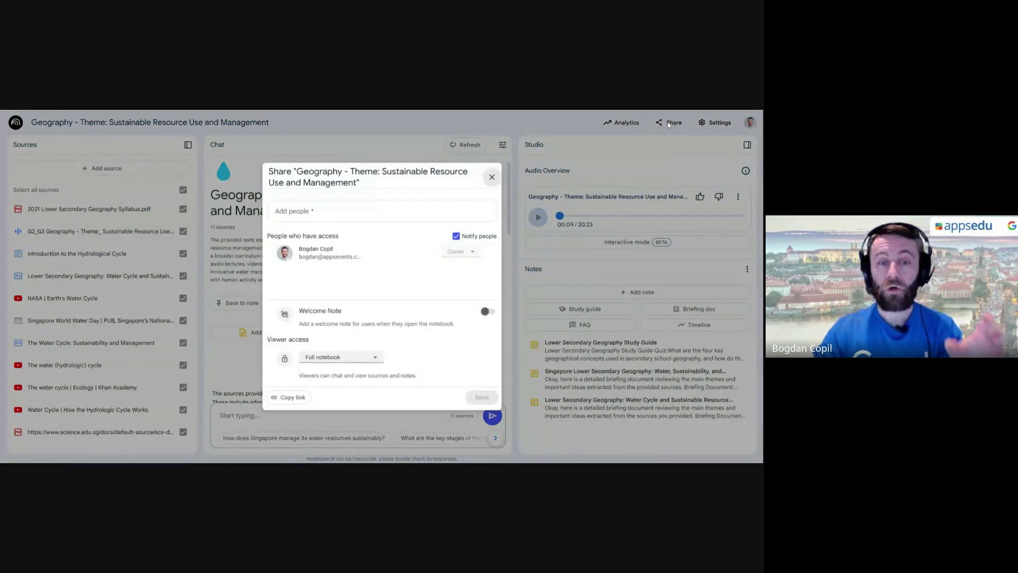
left_click(334, 211)
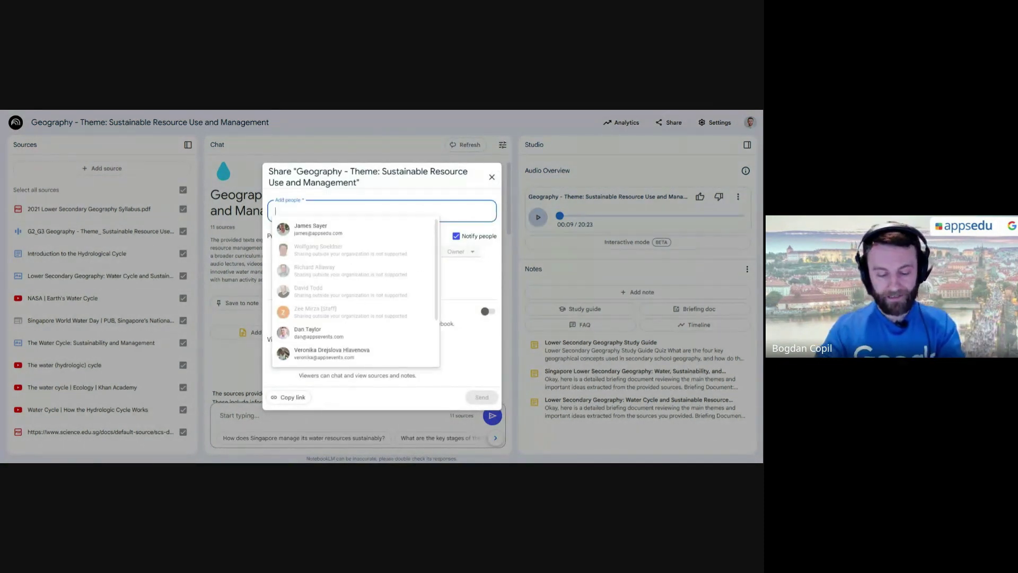
type("jam")
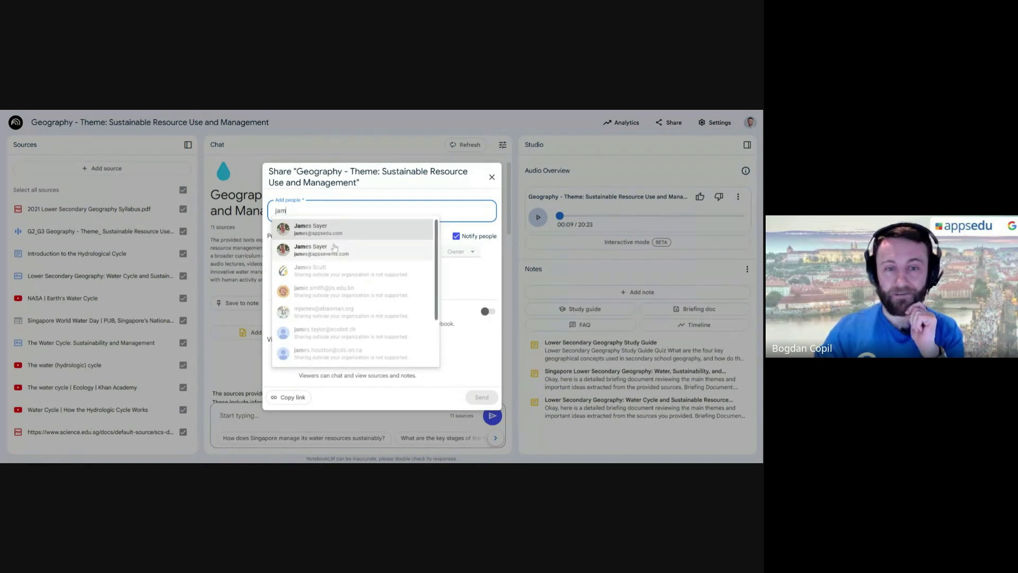
key("Return")
left_click(462, 270)
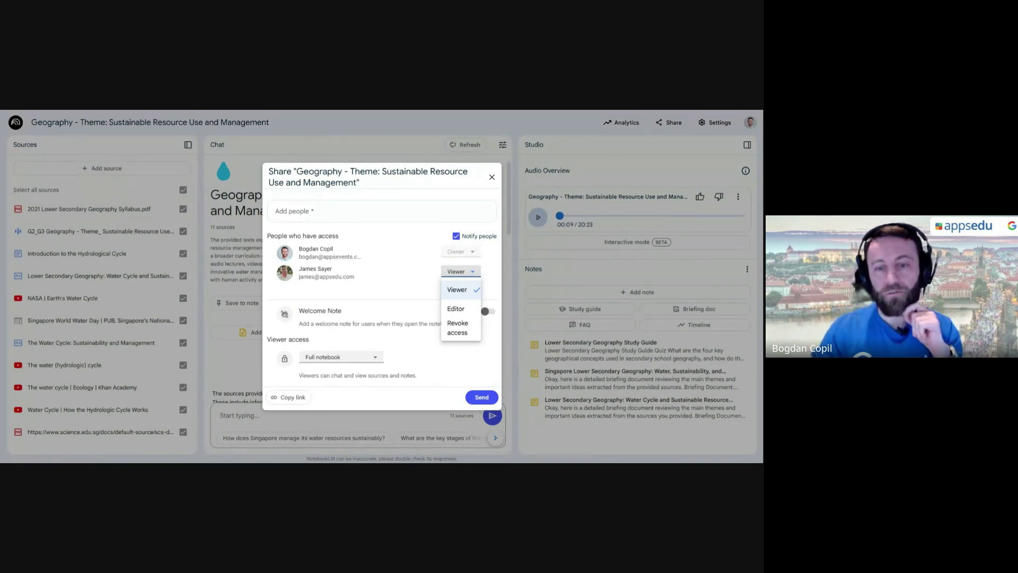
left_click(455, 308)
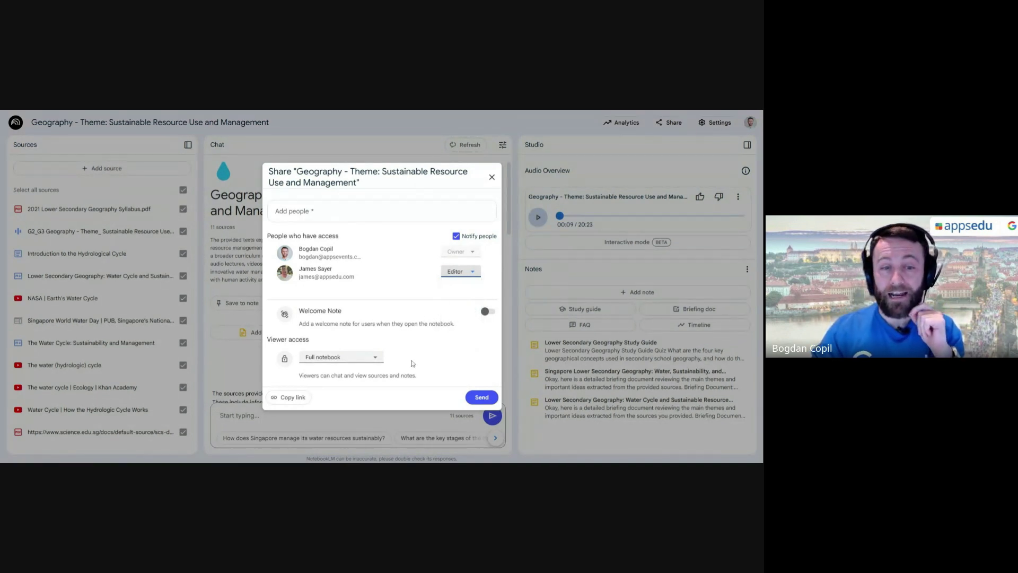
- Check the notebook's viewer access options and close the sharing settings without sending an invitation
left_click(383, 359)
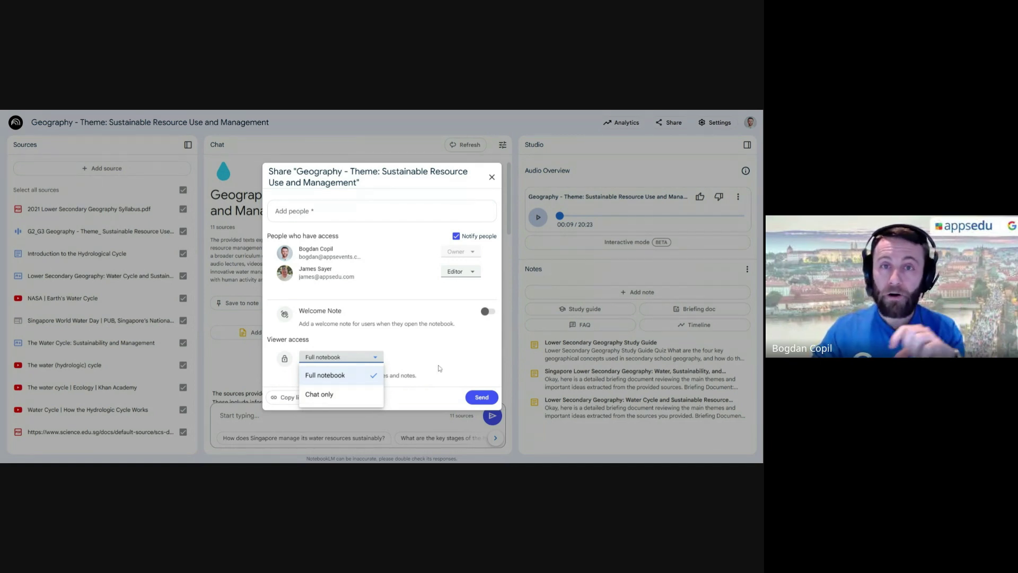
left_click(446, 382)
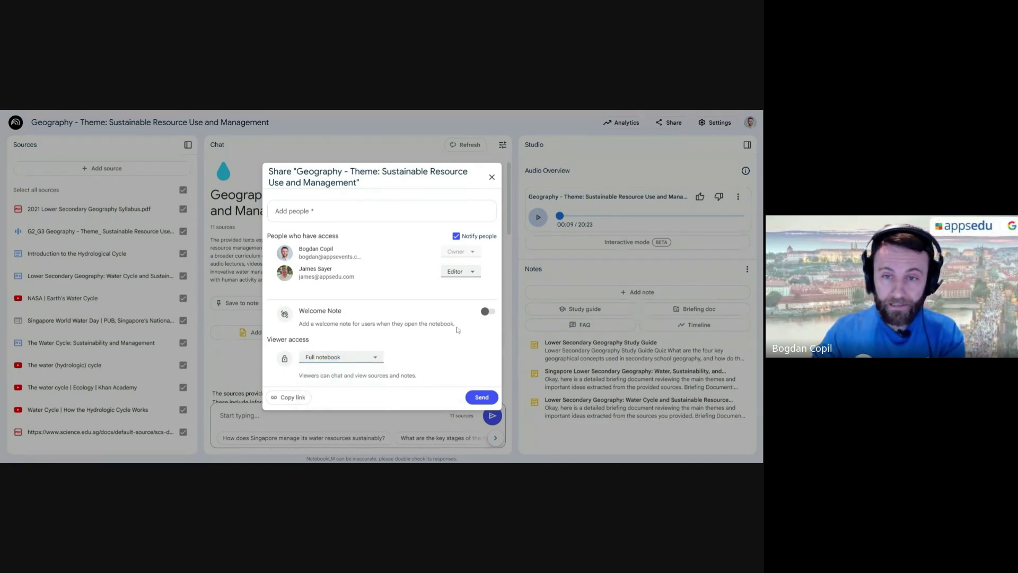
left_click(491, 178)
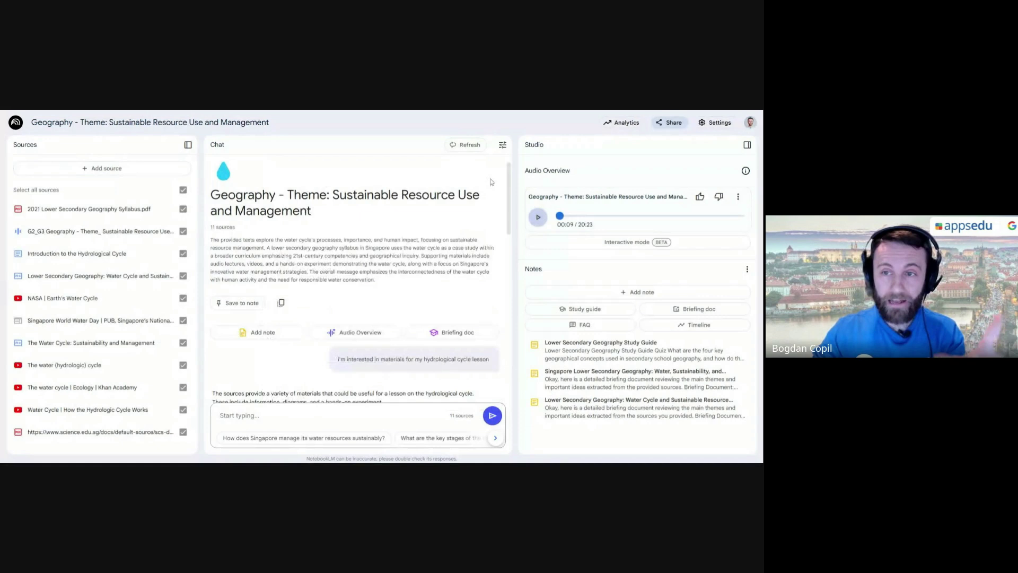
- Ask the "Google Workspace for Education - Chromebook Pilot" notebook's chat "i can't print from my chromebook" and read through the answer
left_click(16, 123)
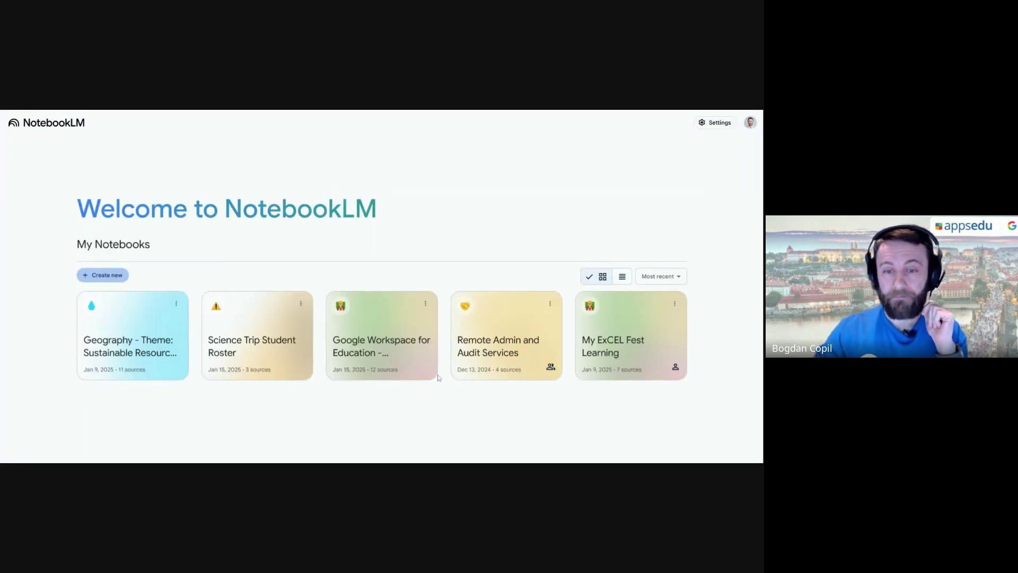
left_click(365, 354)
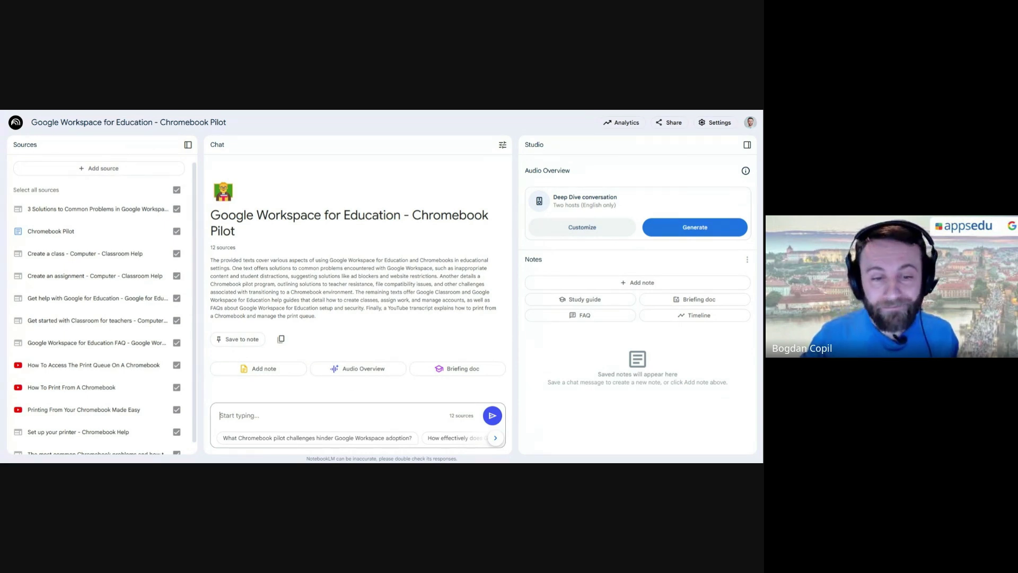
type("i can't")
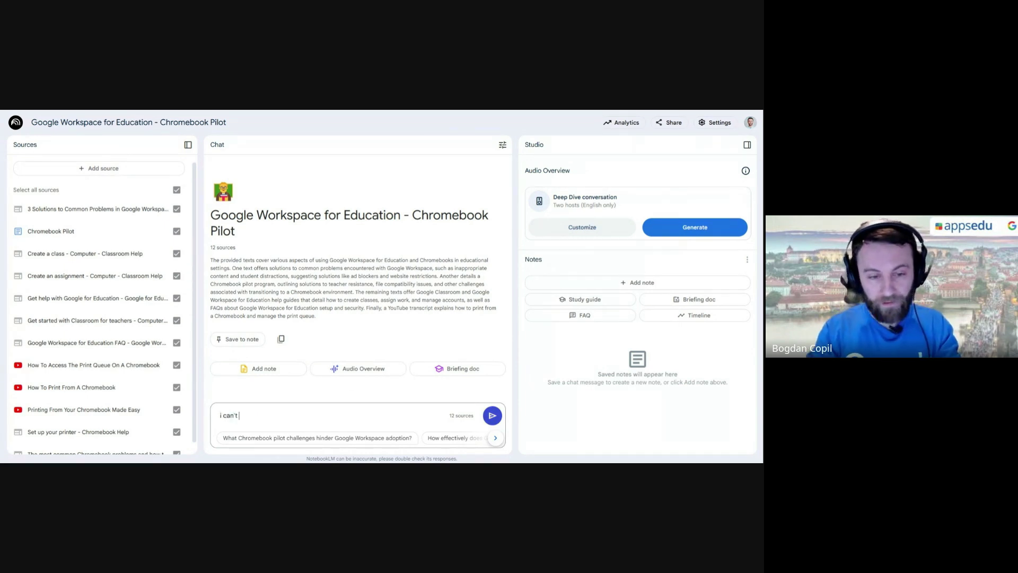
type(" print from m")
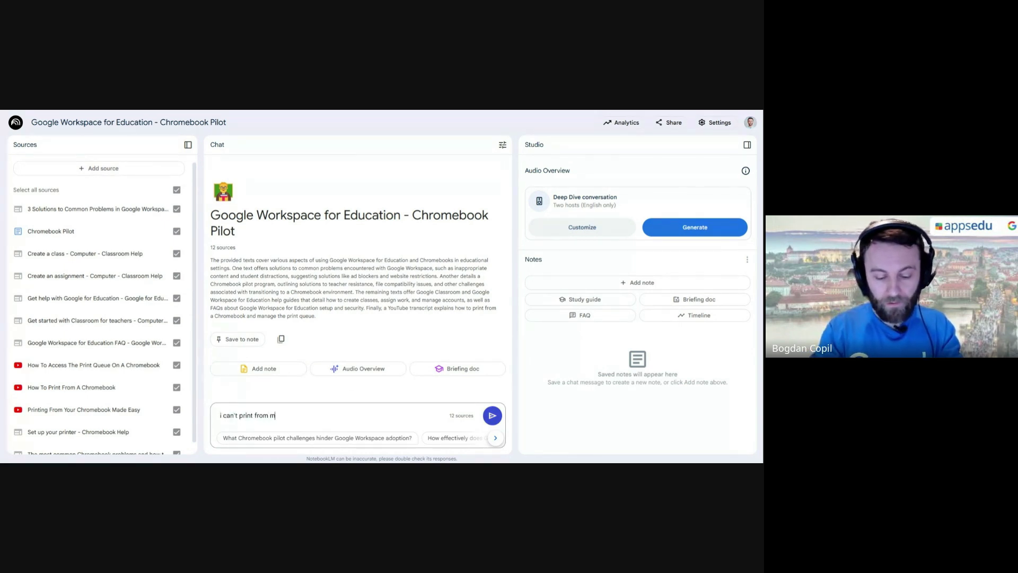
type("y chromebook")
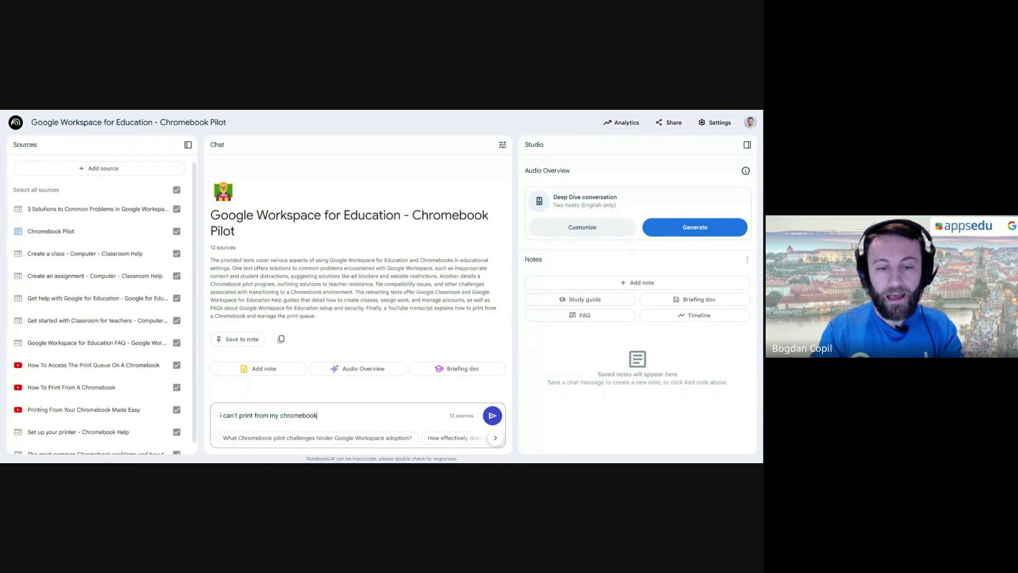
key("Return")
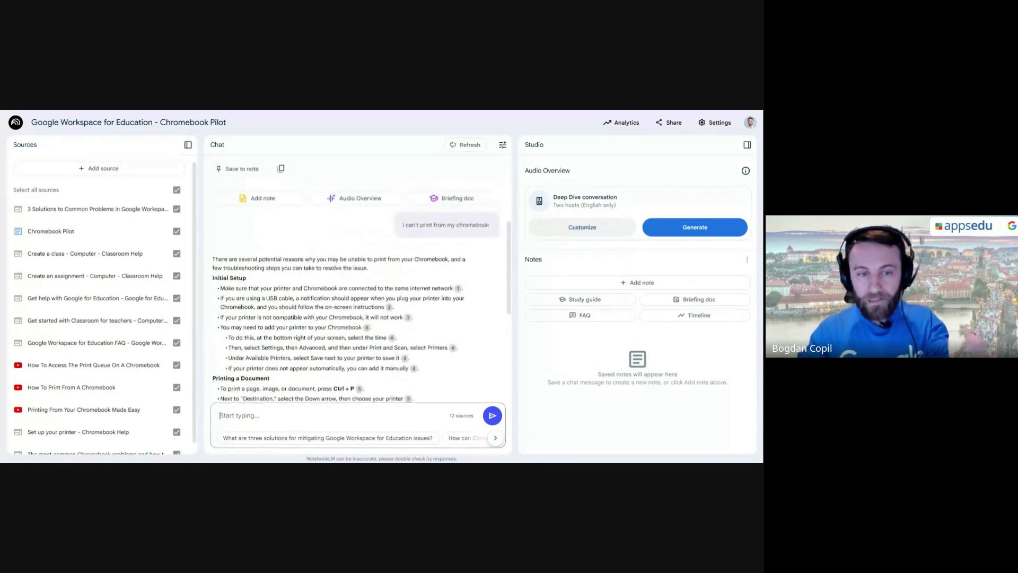
scroll(392, 283, "down", 2)
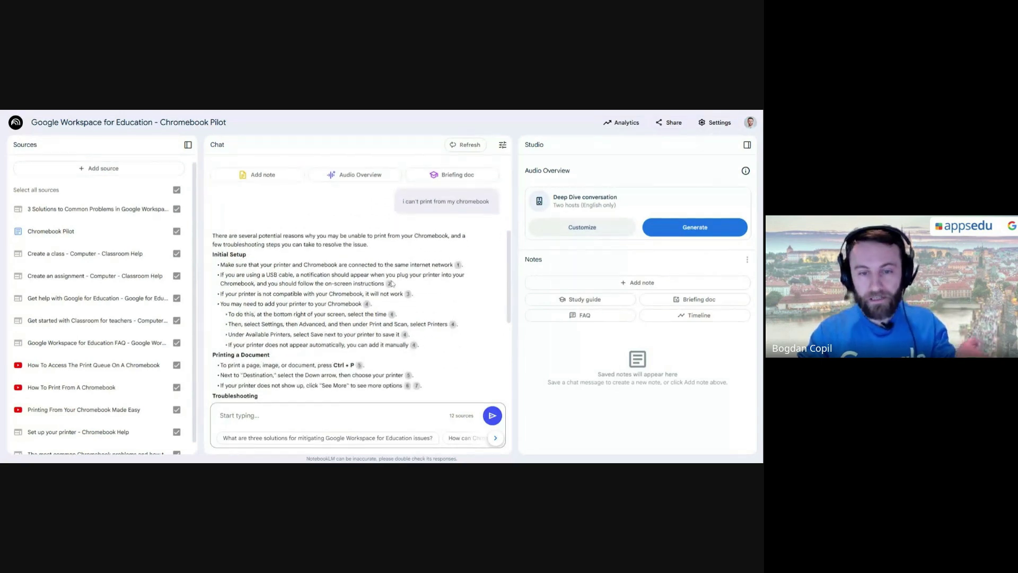
scroll(422, 259, "down", 4)
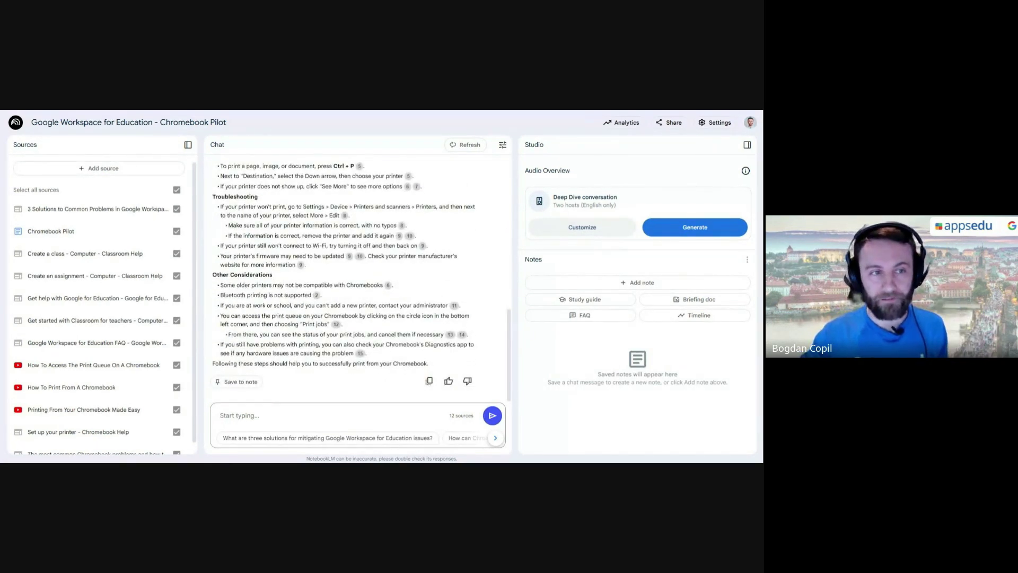
- View the "My ExCEL Fest Learning" notebook's sources and notes, and return to the notebook list
left_click(16, 125)
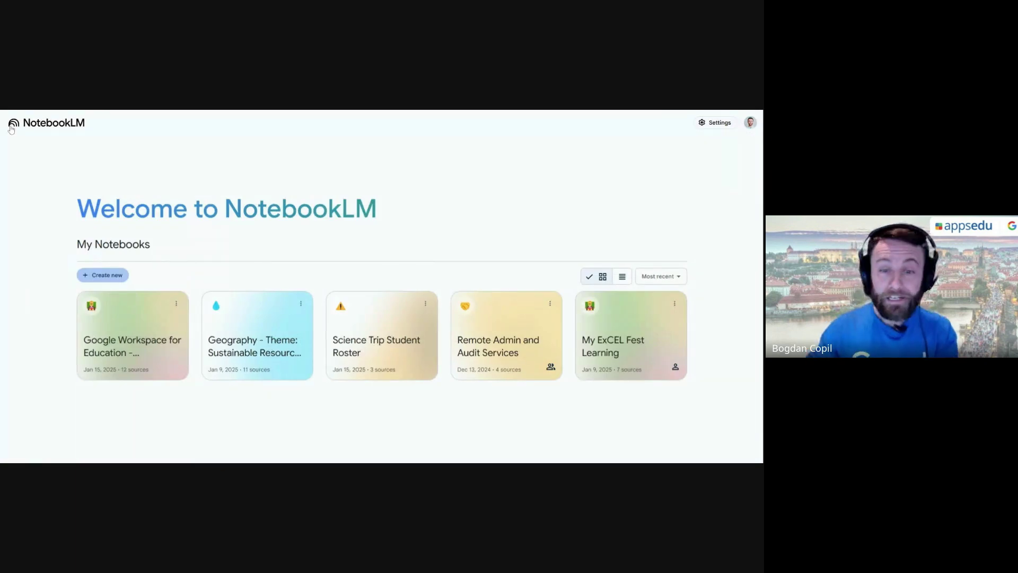
left_click(605, 347)
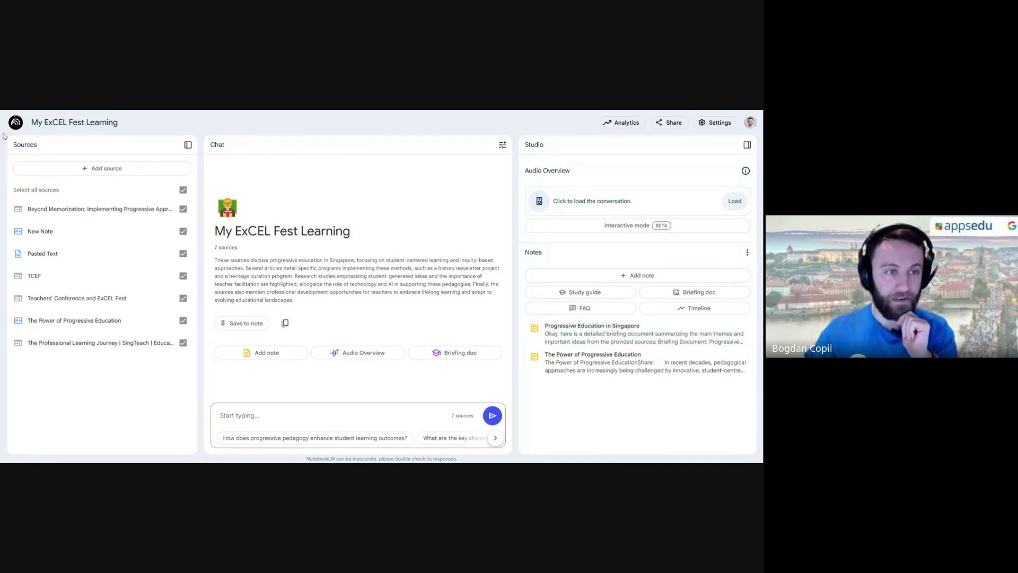
left_click(15, 124)
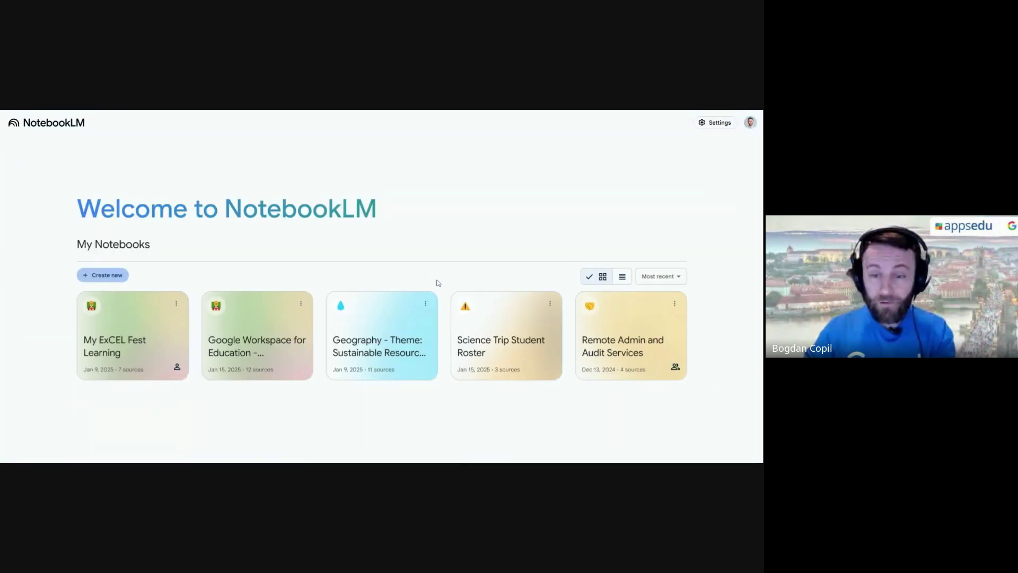
- Open the "Science Trip Student Roster" notebook and ask its chat "who has shellfish alergy"
left_click(481, 343)
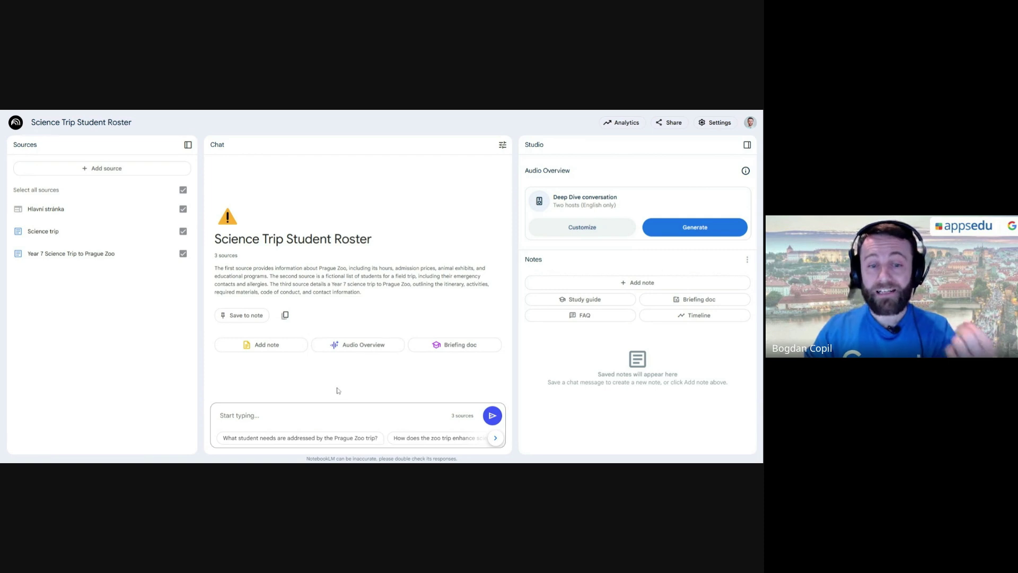
left_click(220, 415)
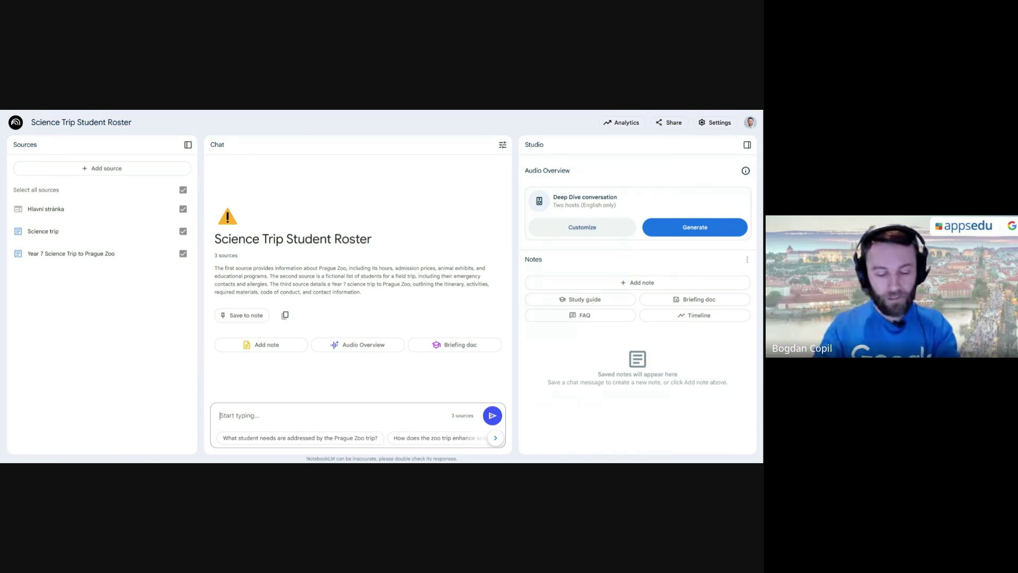
type("who ha")
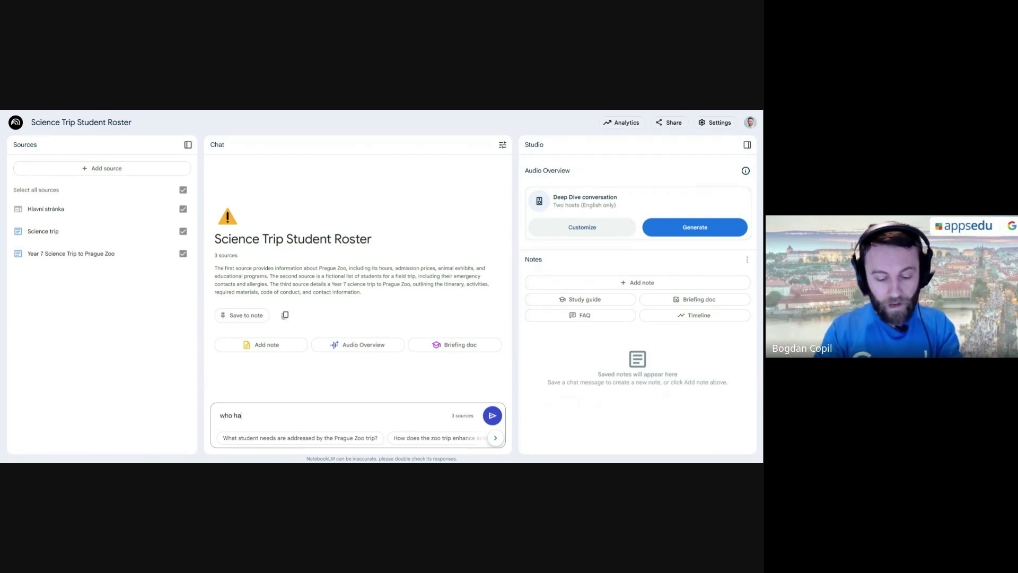
type("s shellfish")
type("alergy")
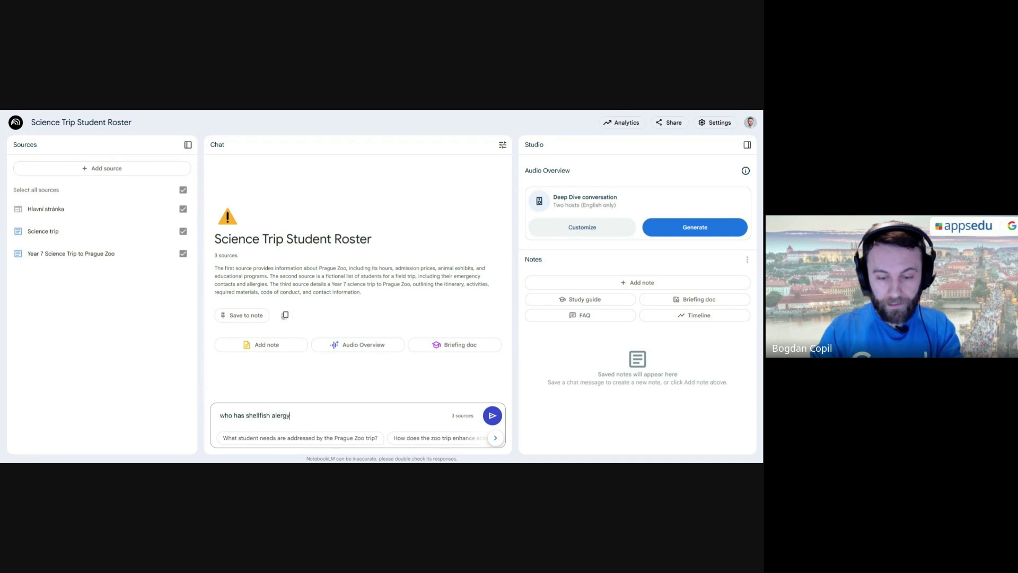
key("Return")
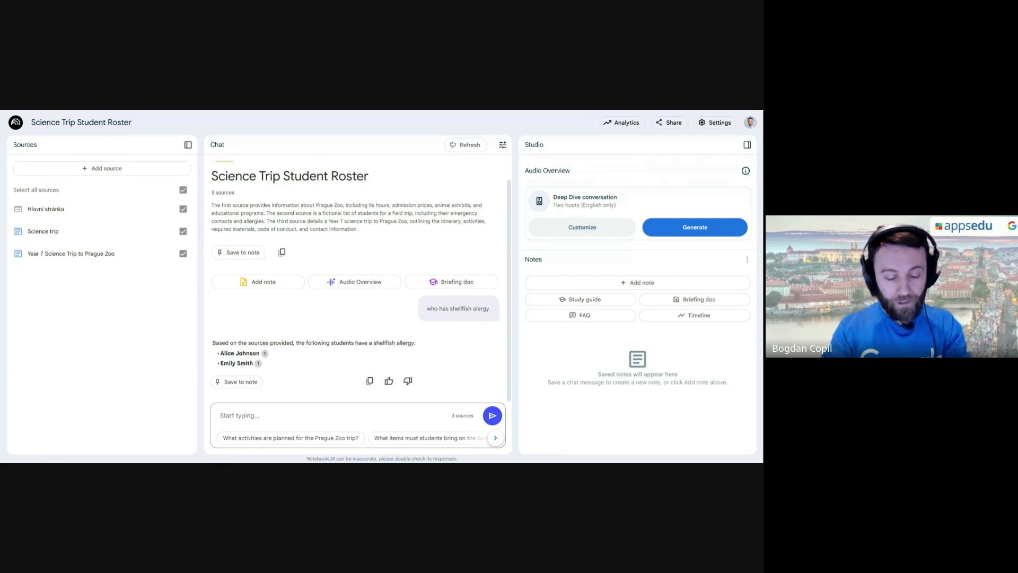
- Ask the science trip notebook's chat for one student's emergency contact, giving the student's first name
type("i need g")
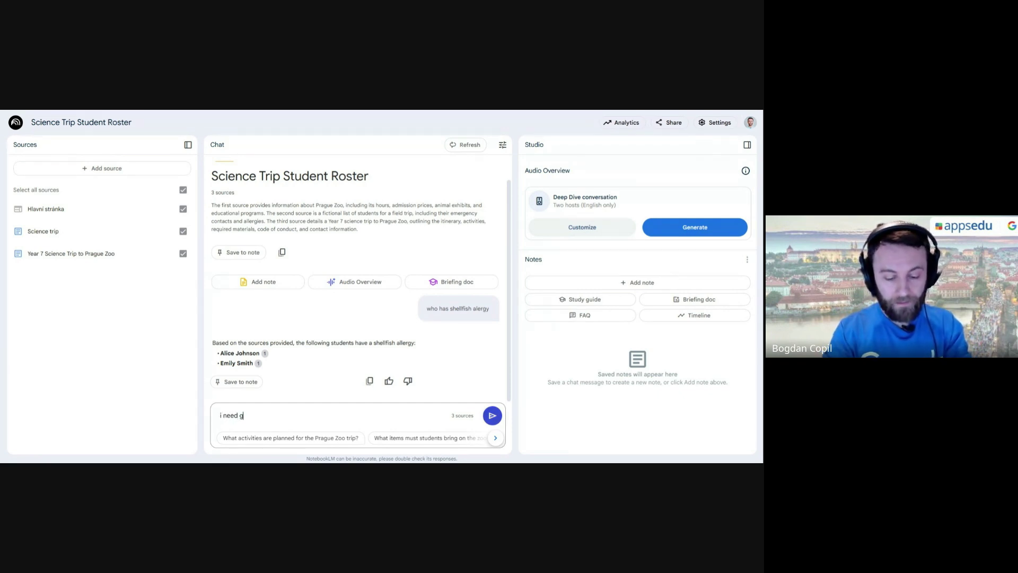
type("eorge's ")
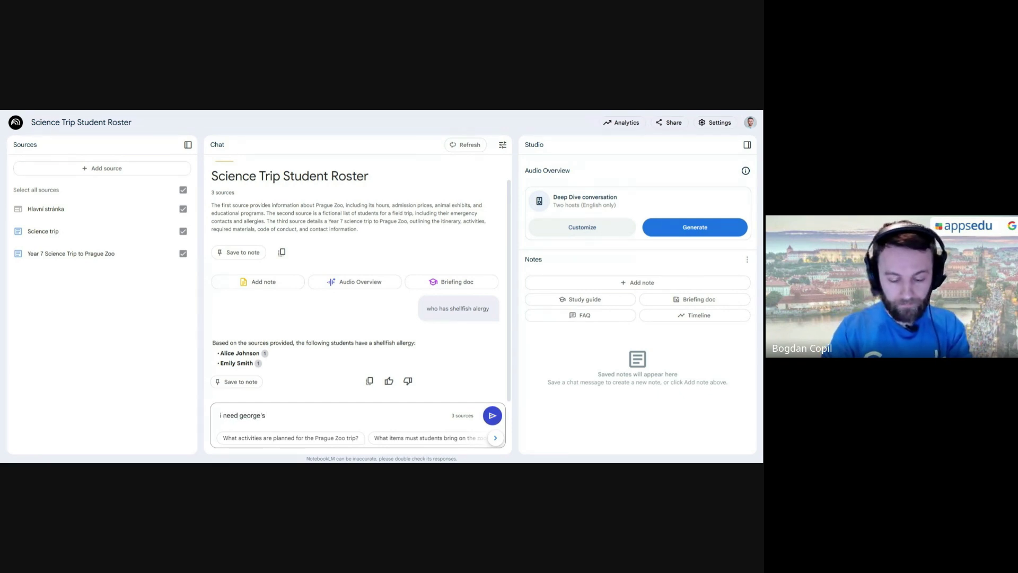
type("emergency conta")
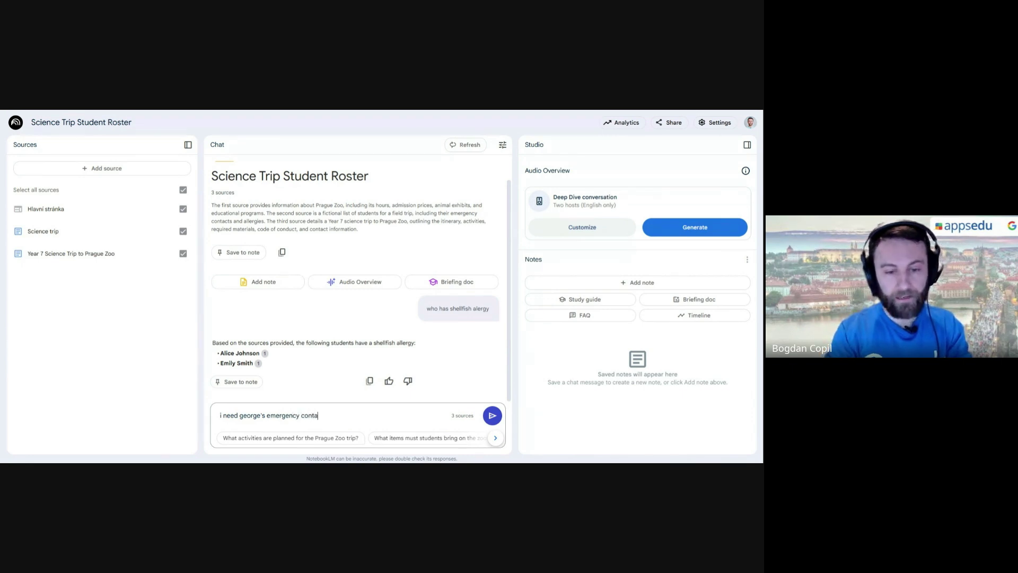
type("ct")
key("Return")
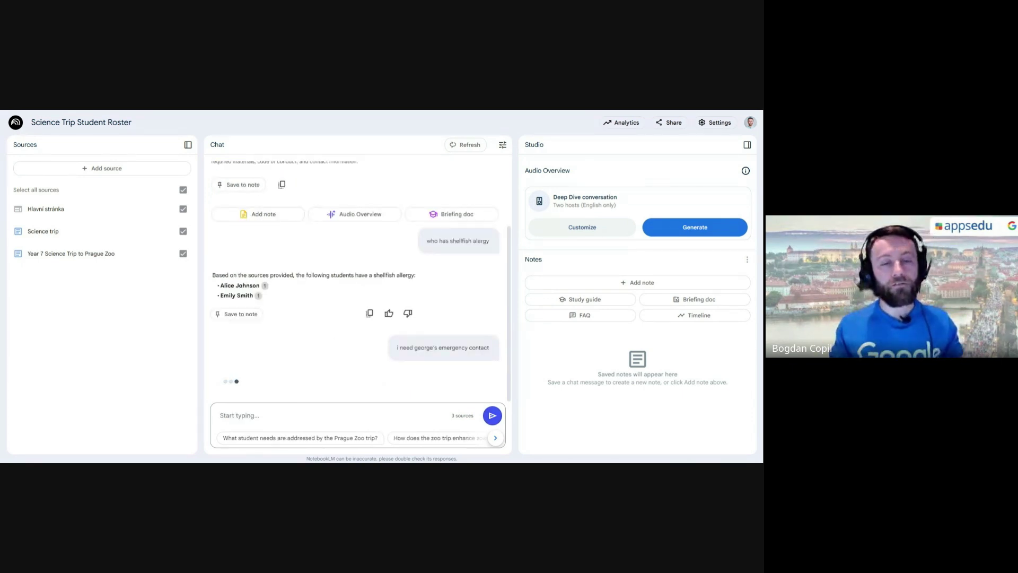